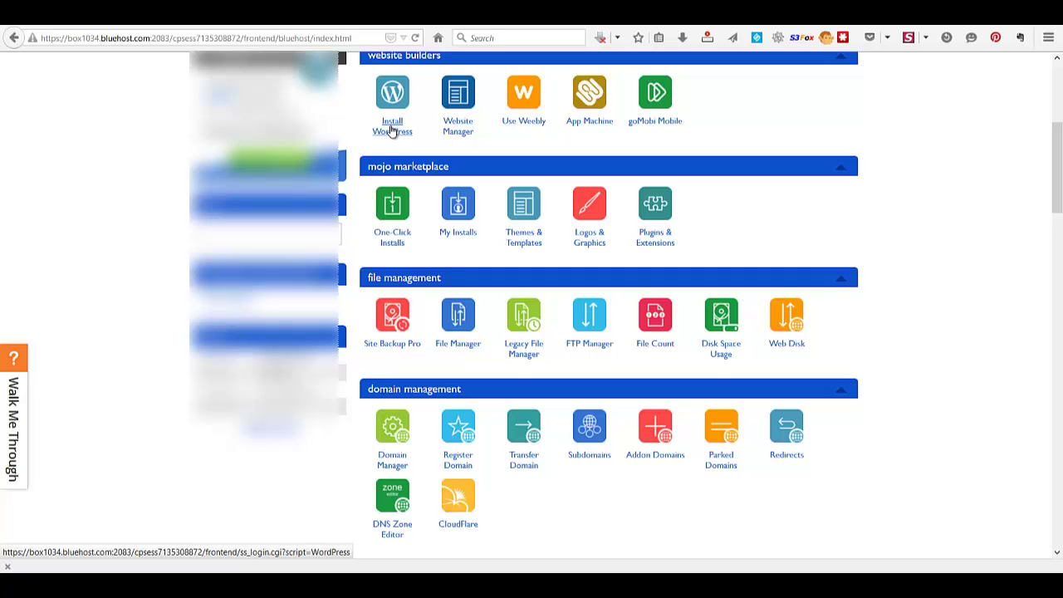
- Open the WordPress installer from the hosting control panel and start the 4-minute Google countdown timer
left_click(392, 131)
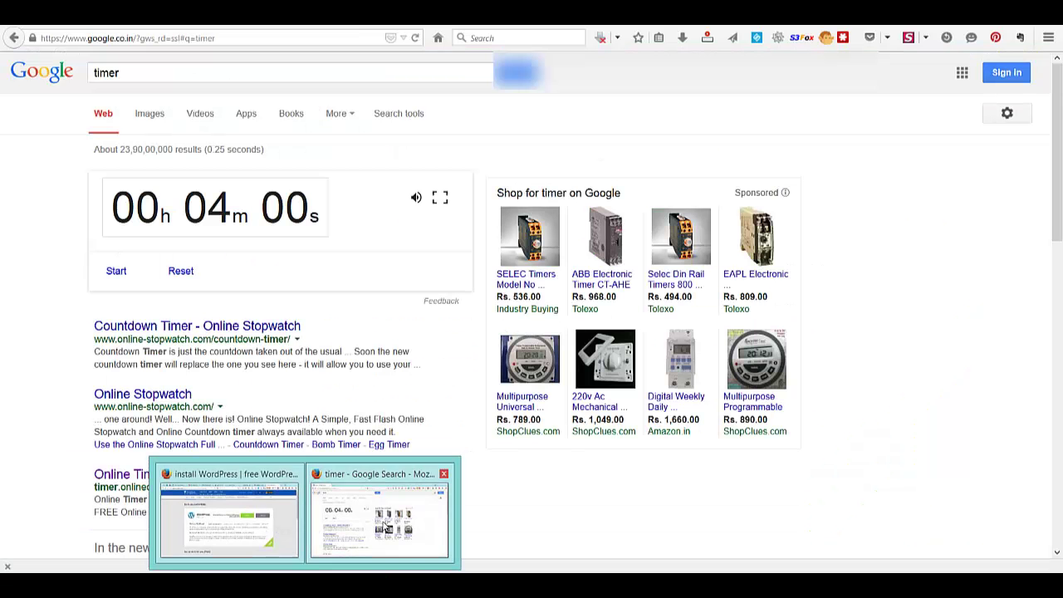
left_click(384, 519)
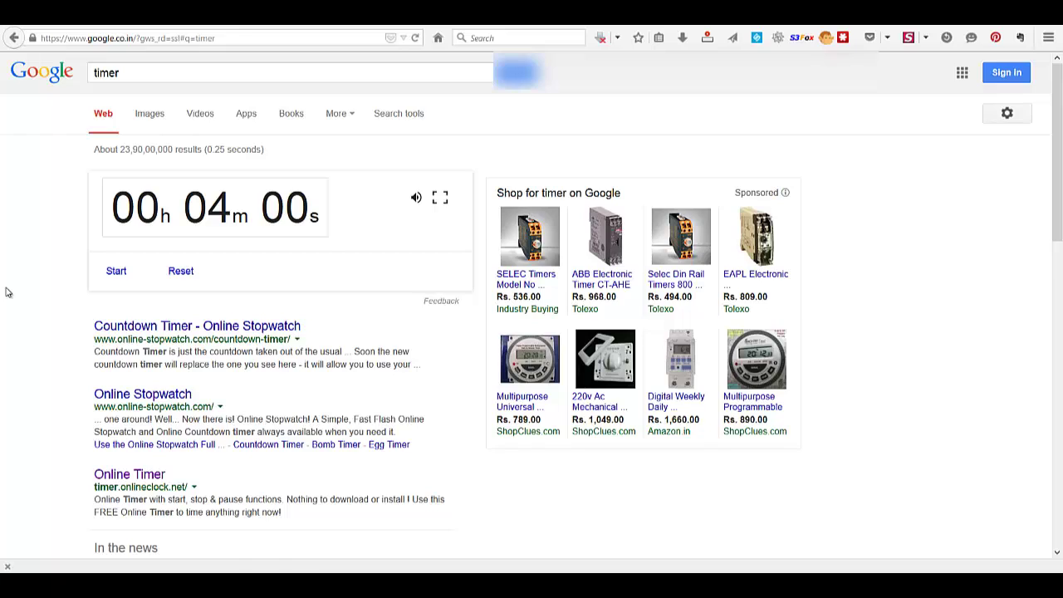
key("alt+Tab")
left_click(116, 271)
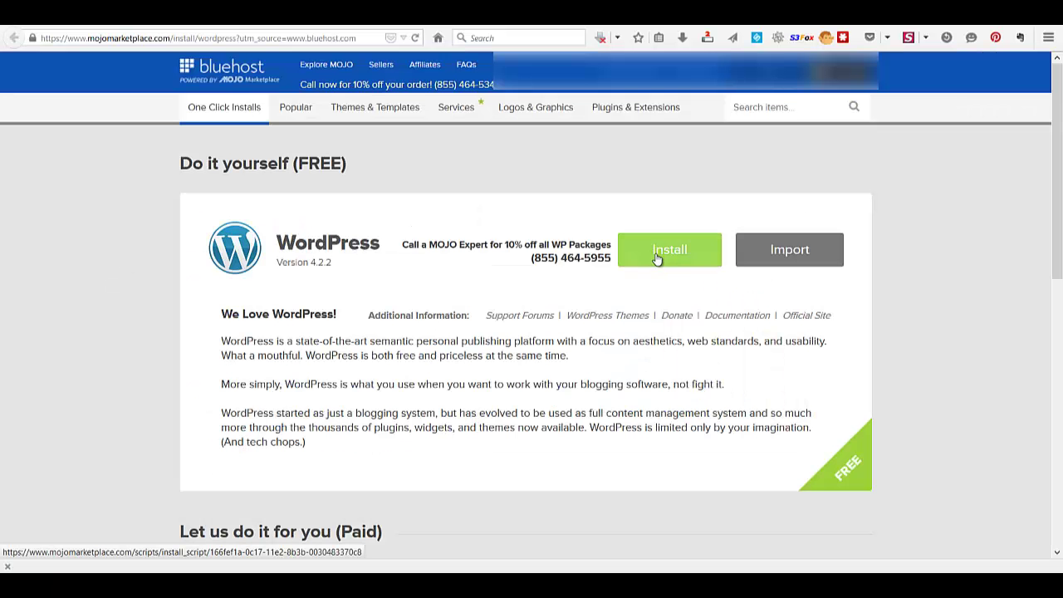
- Begin the free WordPress 4.2.2 install and select the domain to install it to
left_click(656, 252)
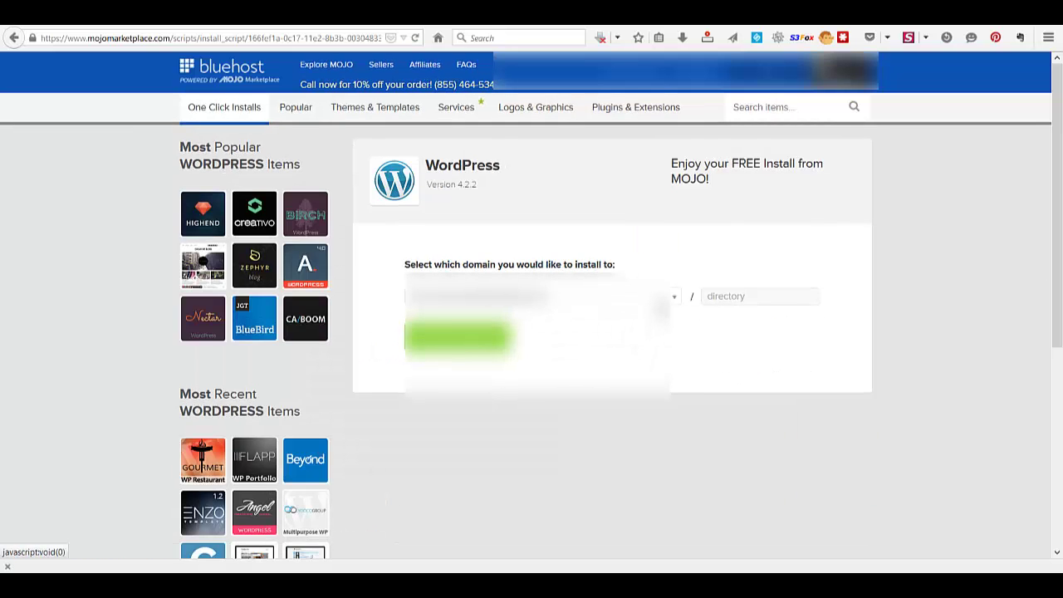
left_click(661, 303)
left_click(539, 464)
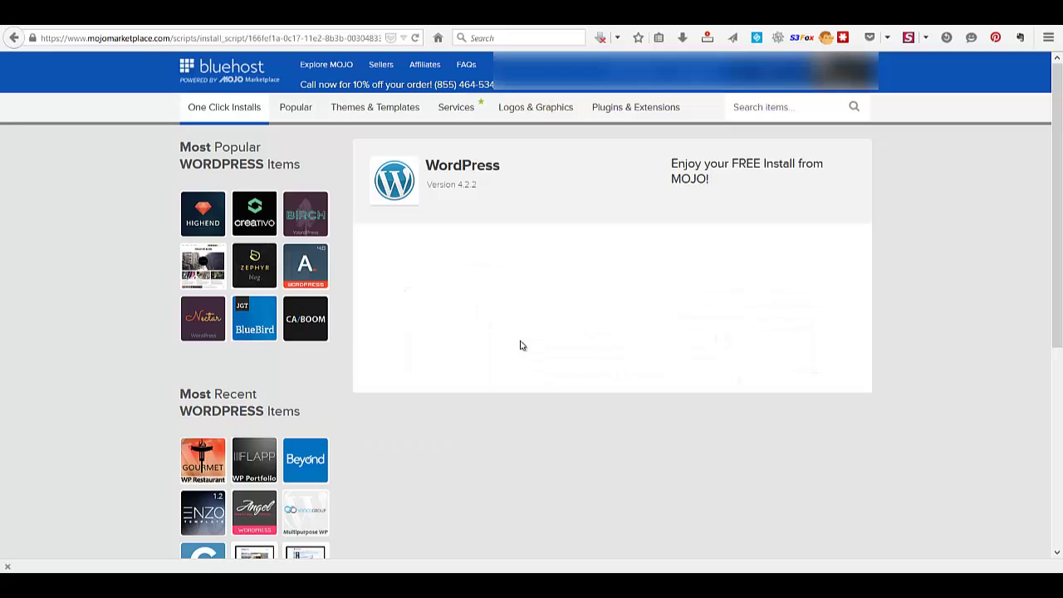
- Show the advanced options, accept the GPLv2 terms and run the WordPress installation, dismissing the theme offer
left_click(411, 294)
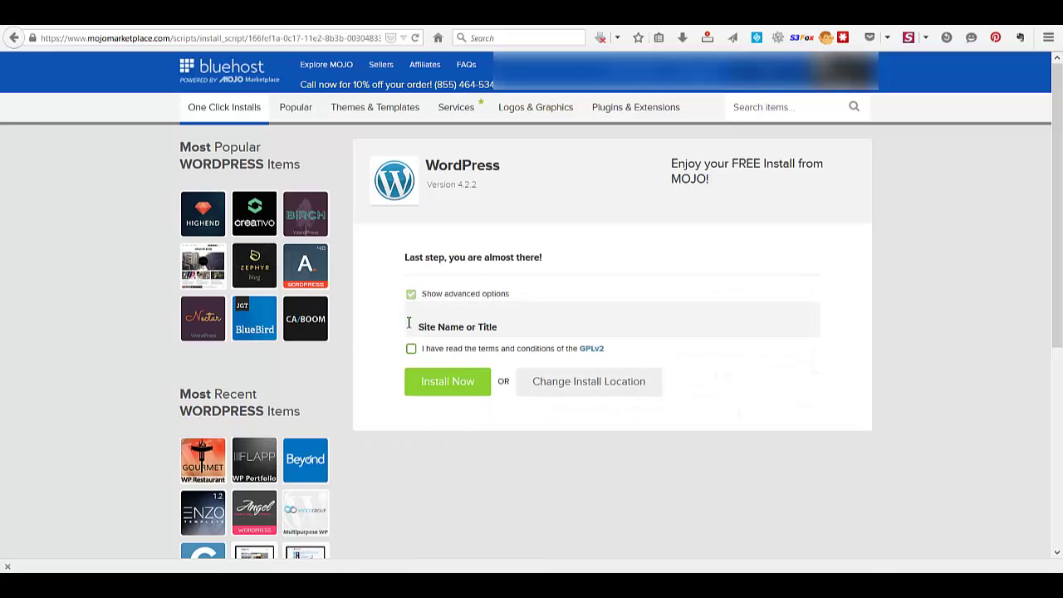
left_click(412, 540)
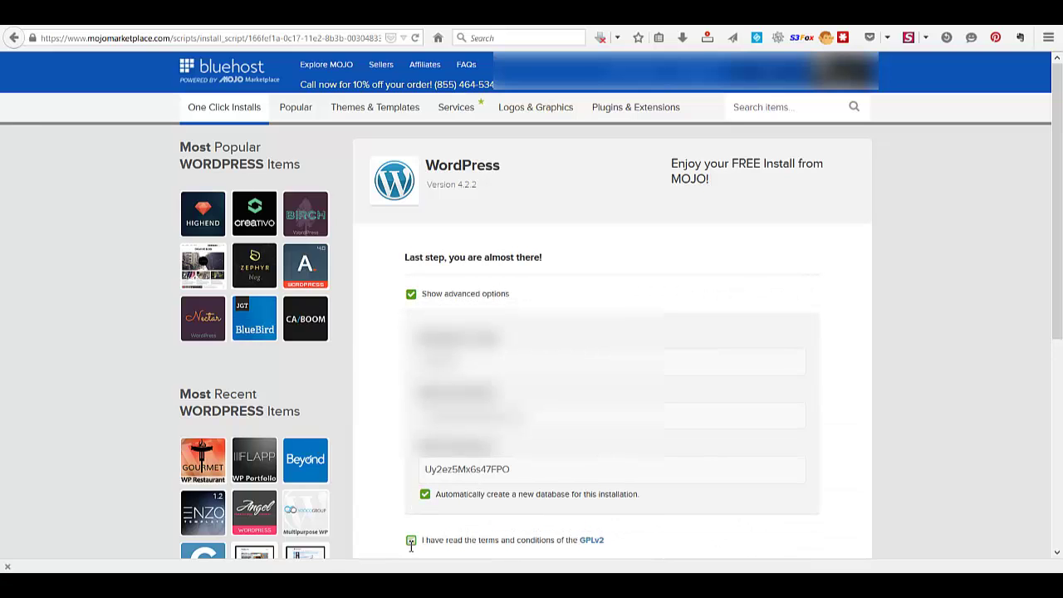
scroll(502, 470, "down", 1)
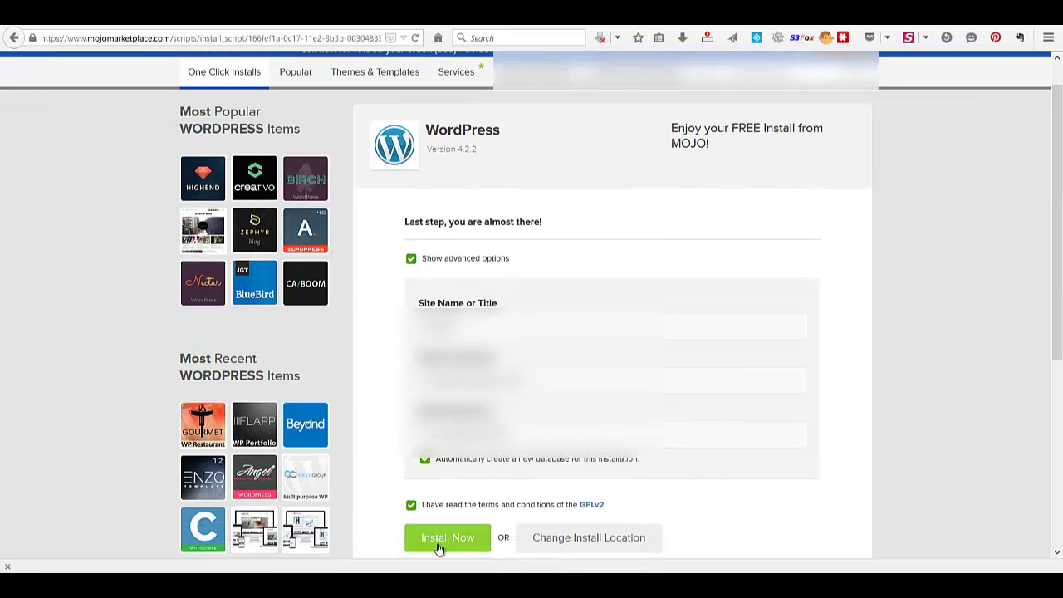
left_click(437, 544)
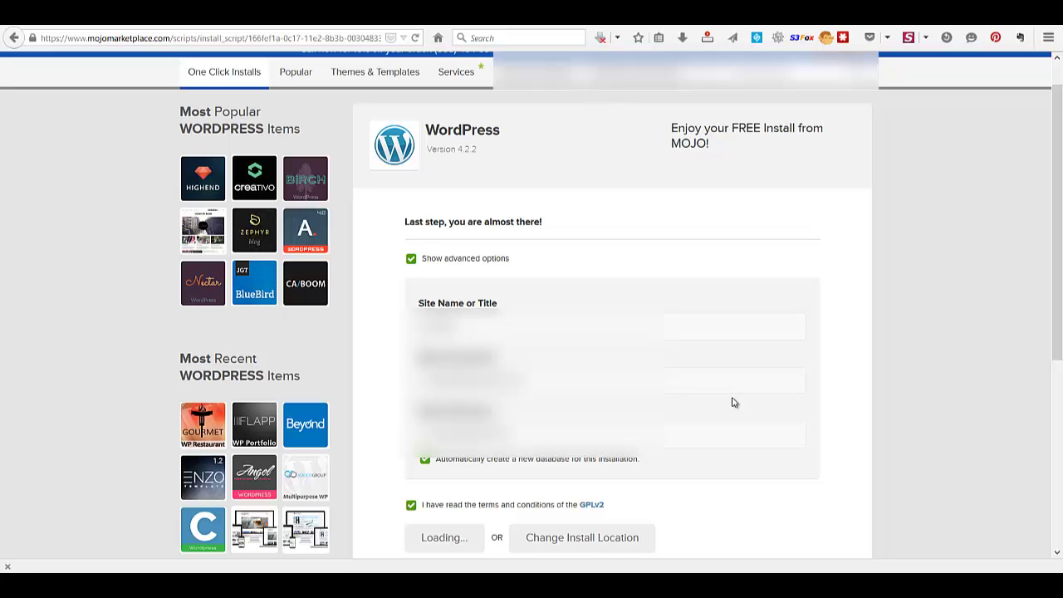
scroll(849, 403, "down", 1)
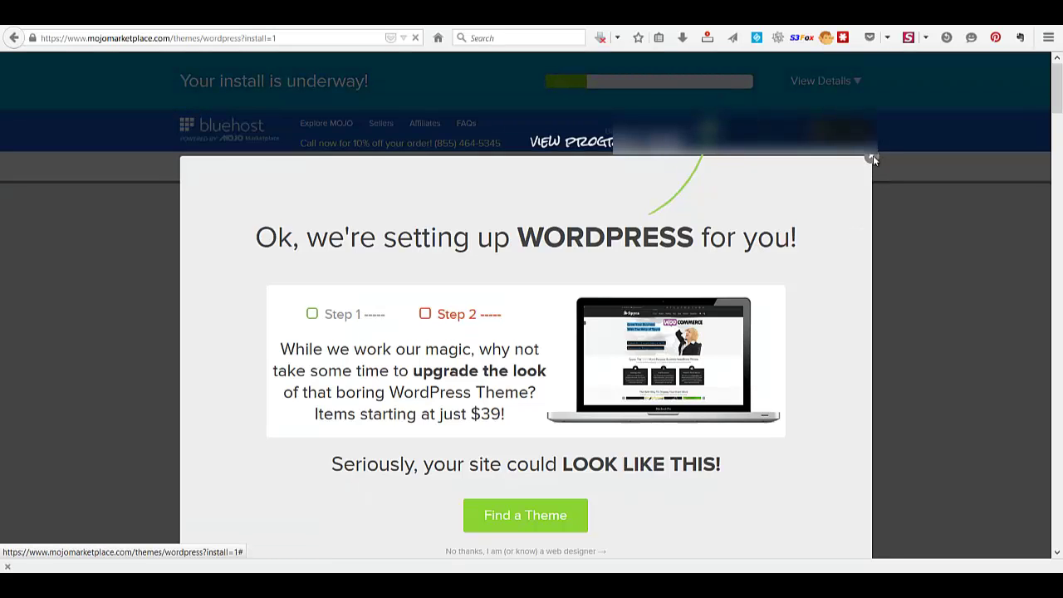
left_click(872, 158)
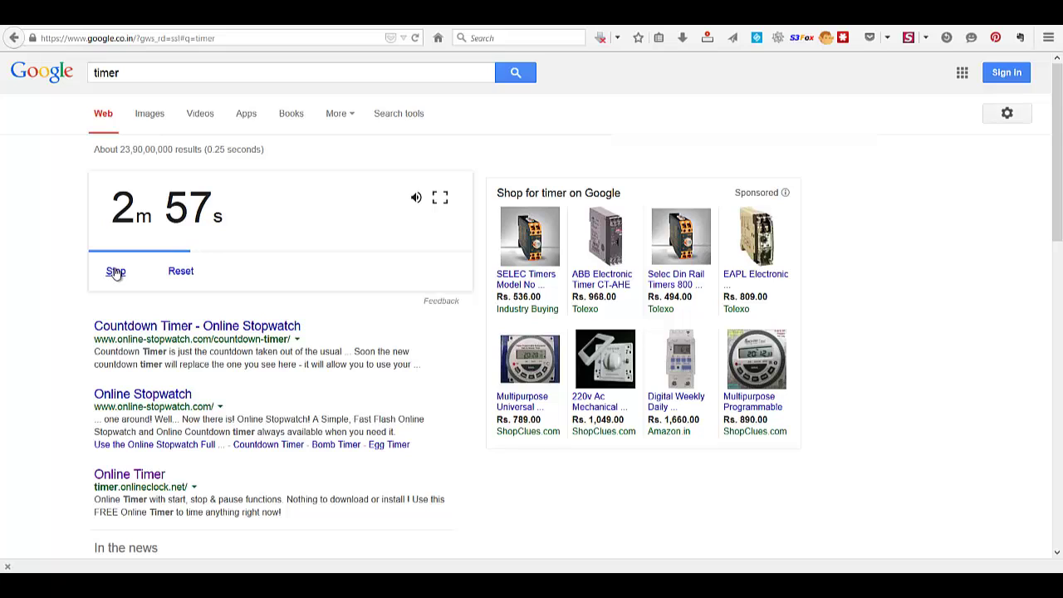
- Stop the countdown timer and view the credentials of the completed WordPress install
left_click(117, 272)
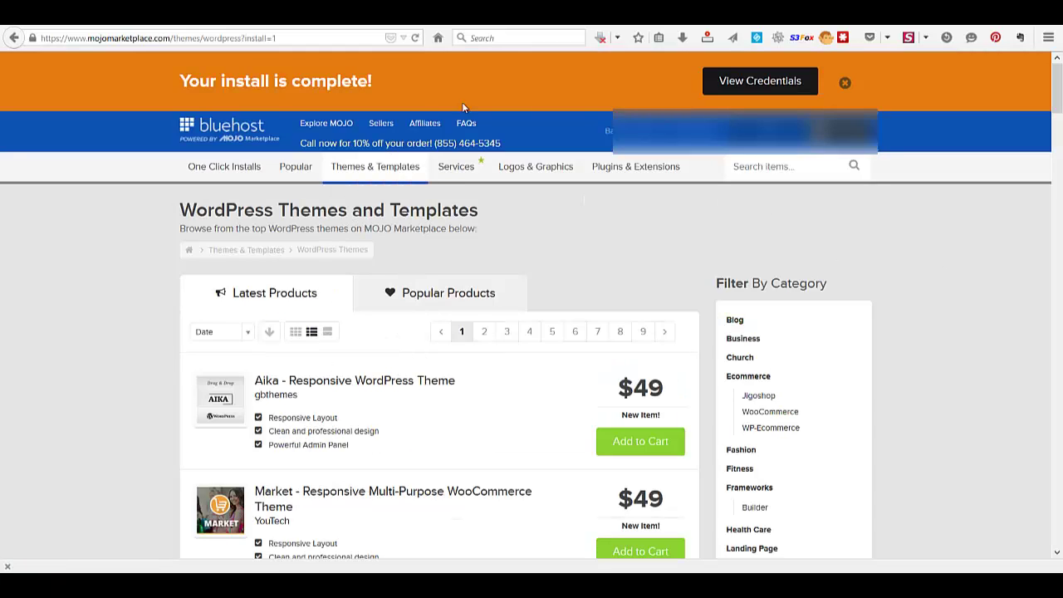
left_click(760, 81)
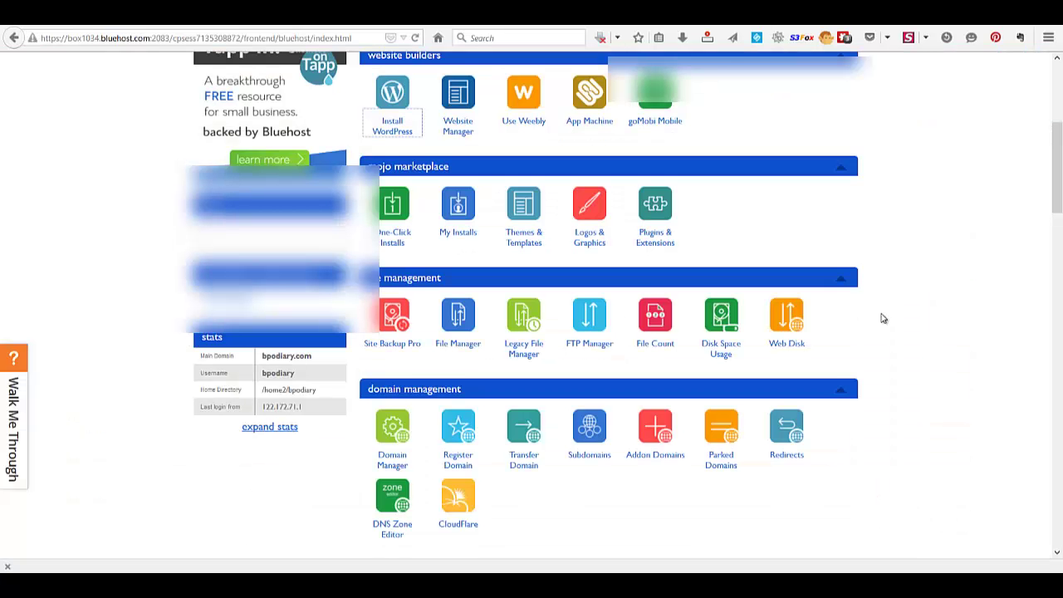
- Copy the name of the WordPress database ending in wo5567 from the MySQL databases page into Notepad
scroll(884, 318, "up", 1)
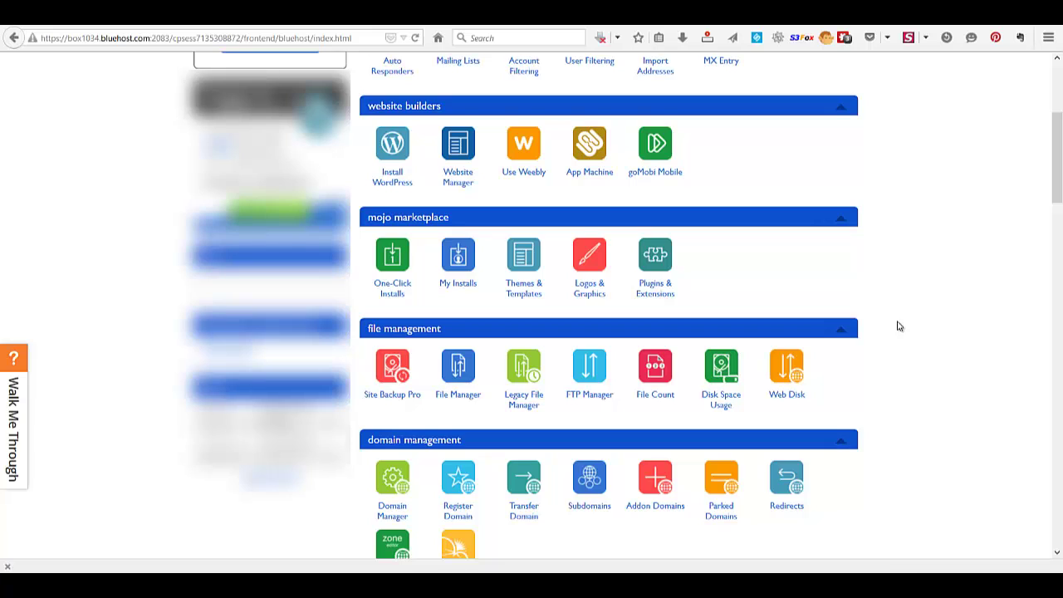
right_click(898, 327)
scroll(898, 326, "up", 1)
left_click(908, 236)
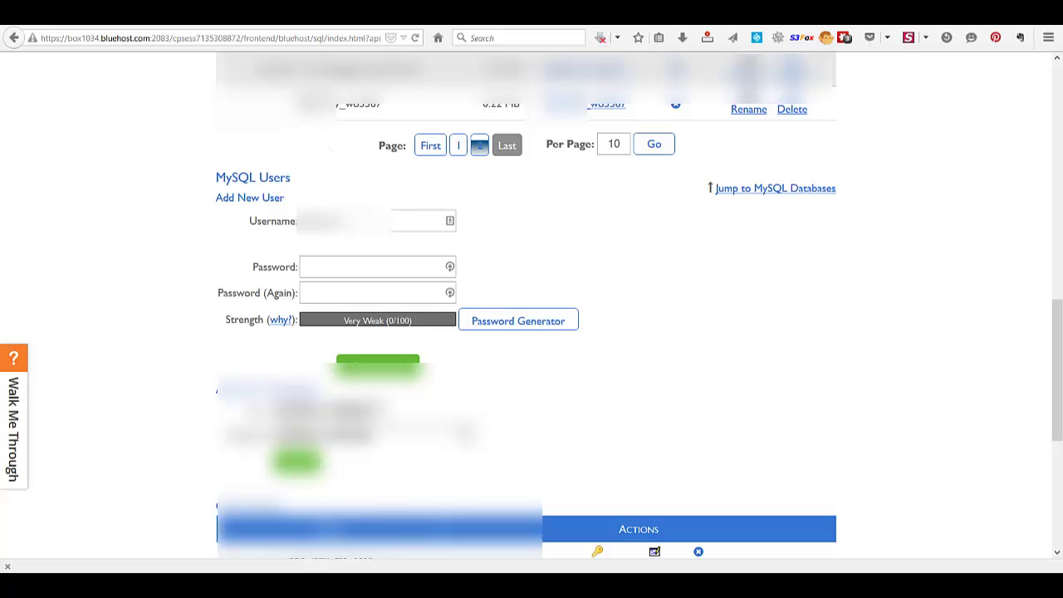
left_click_drag(299, 105, 386, 109)
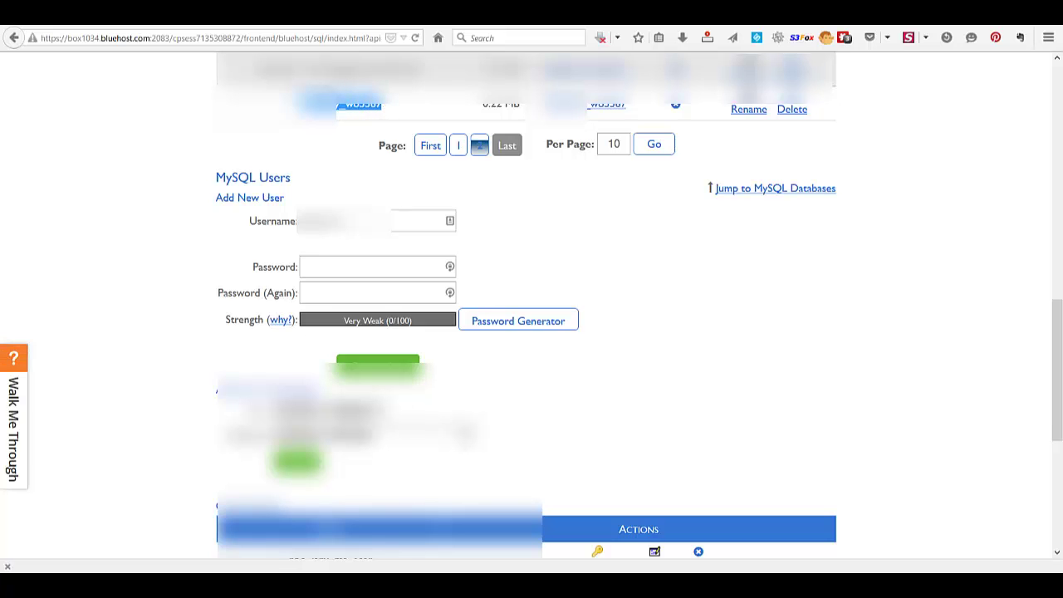
left_click(657, 586)
key("ctrl+v")
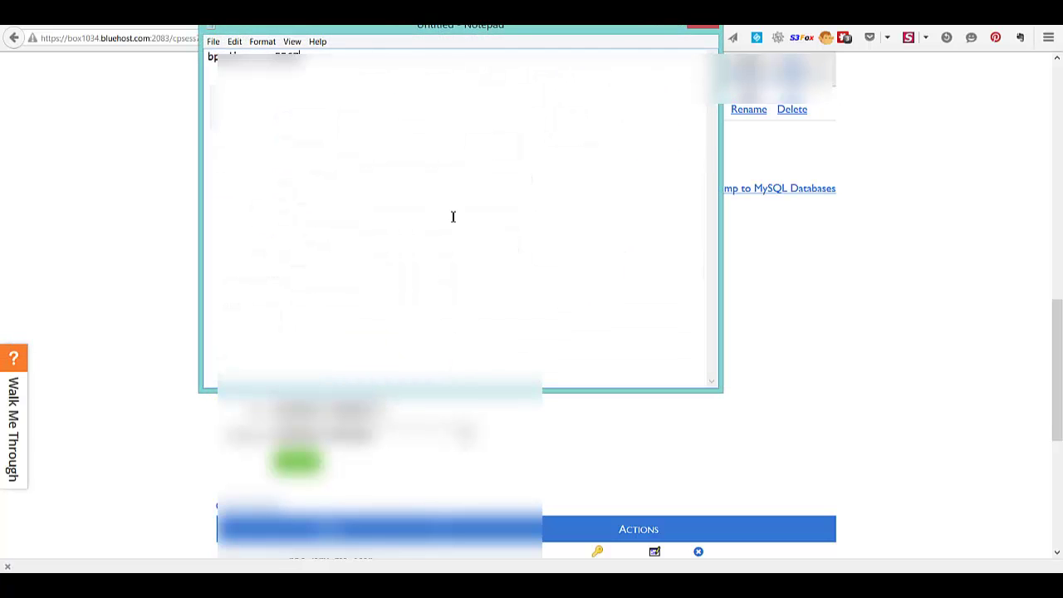
- Replace the suffix of the pasted database name in Notepad with a new, custom one
key("BackSpace")
key("BackSpace")
key("BackSpace")
key("BackSpace")
key("BackSpace")
key("BackSpace")
key("BackSpace")
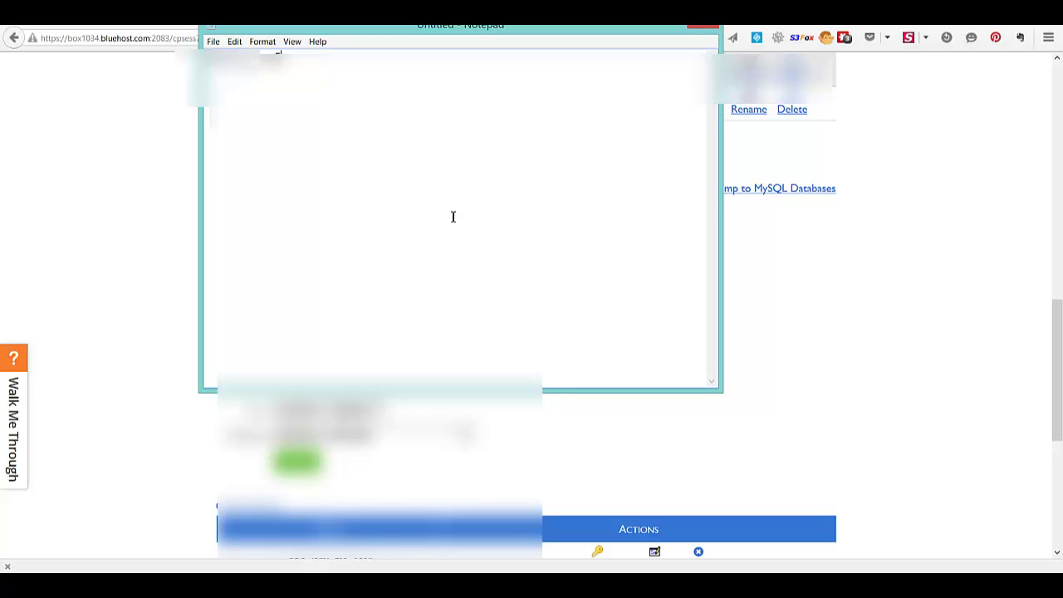
type("t")
type("lkitble")
key("alt+Tab")
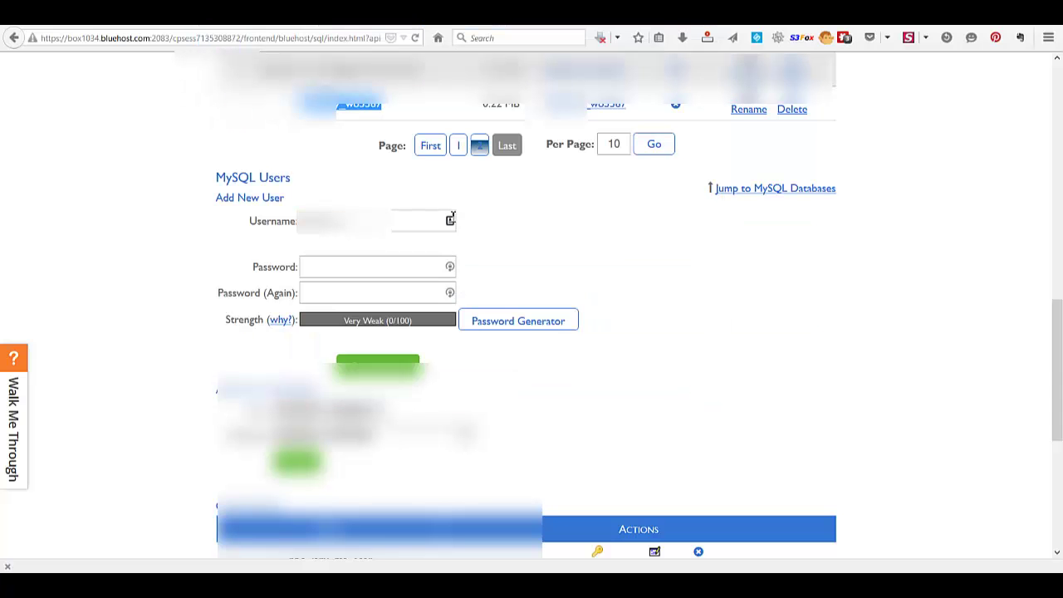
- Add a second entry below the new database name in Notepad and remove the blank line between them
key("alt+Tab")
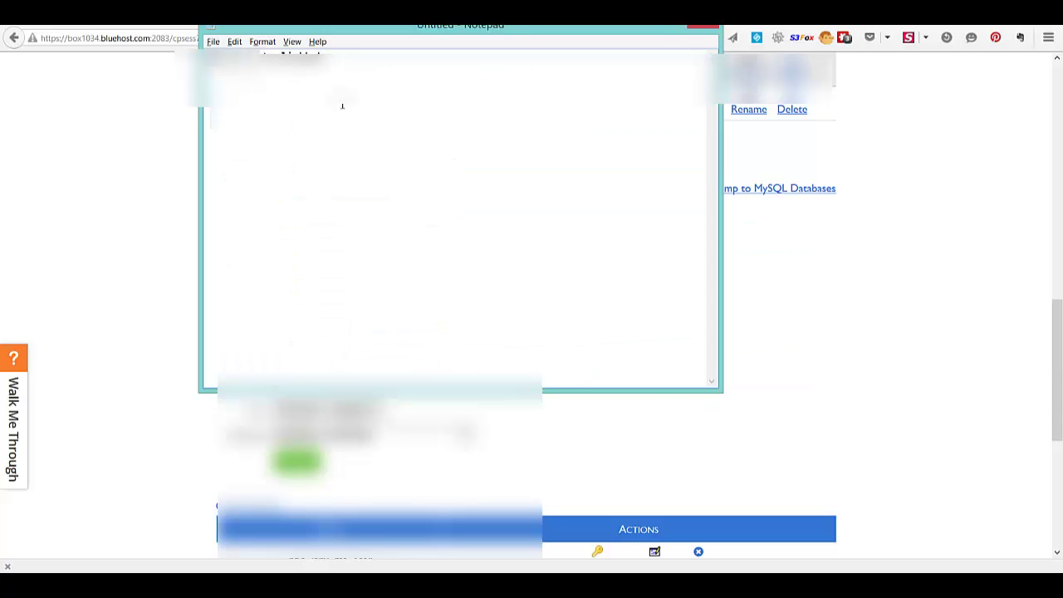
key("alt+Tab")
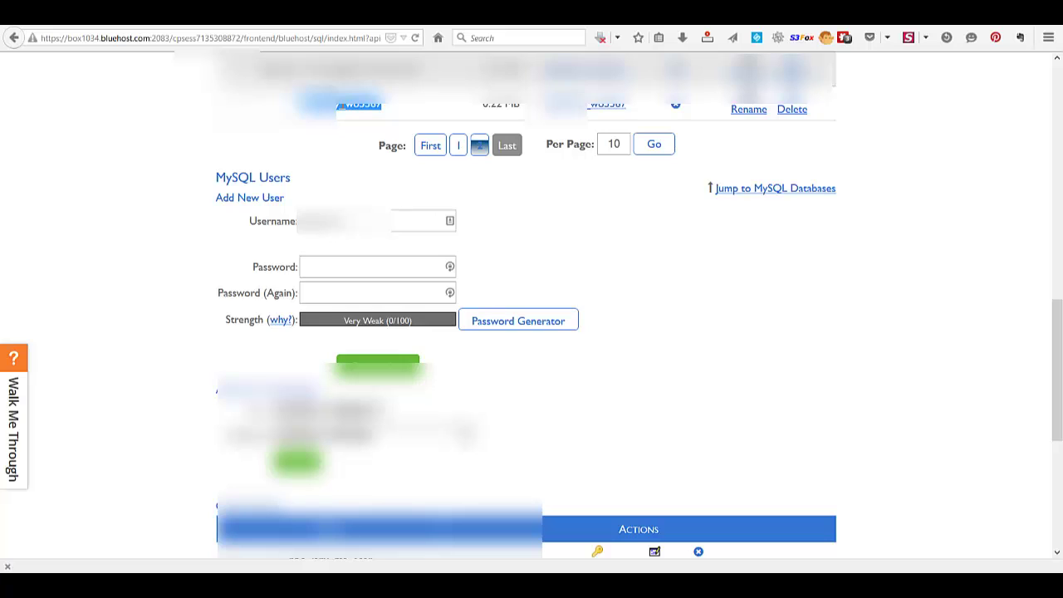
key("alt+Tab")
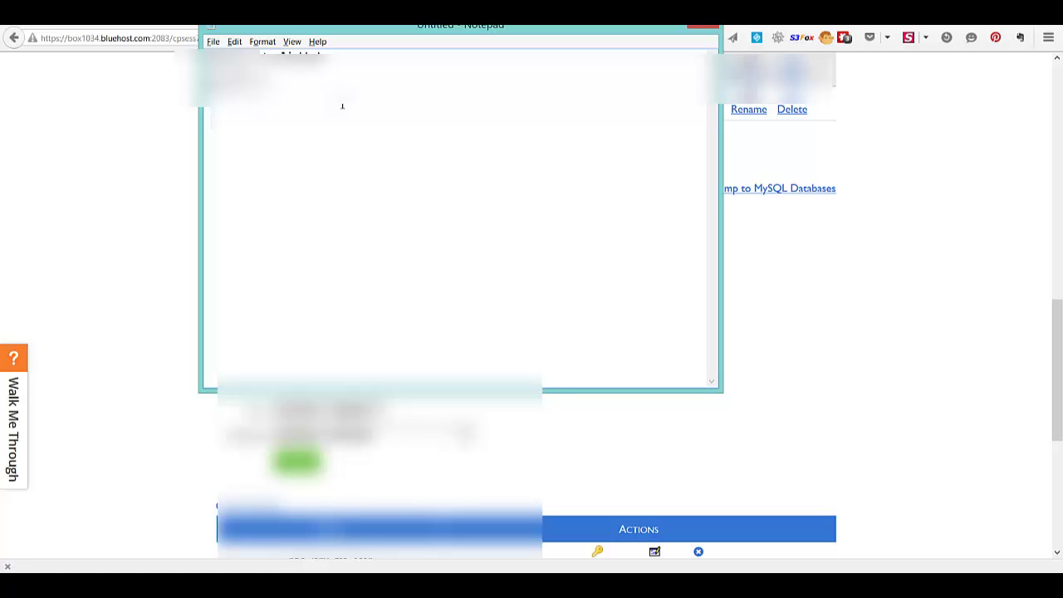
type("rderss")
key("ctrl+a")
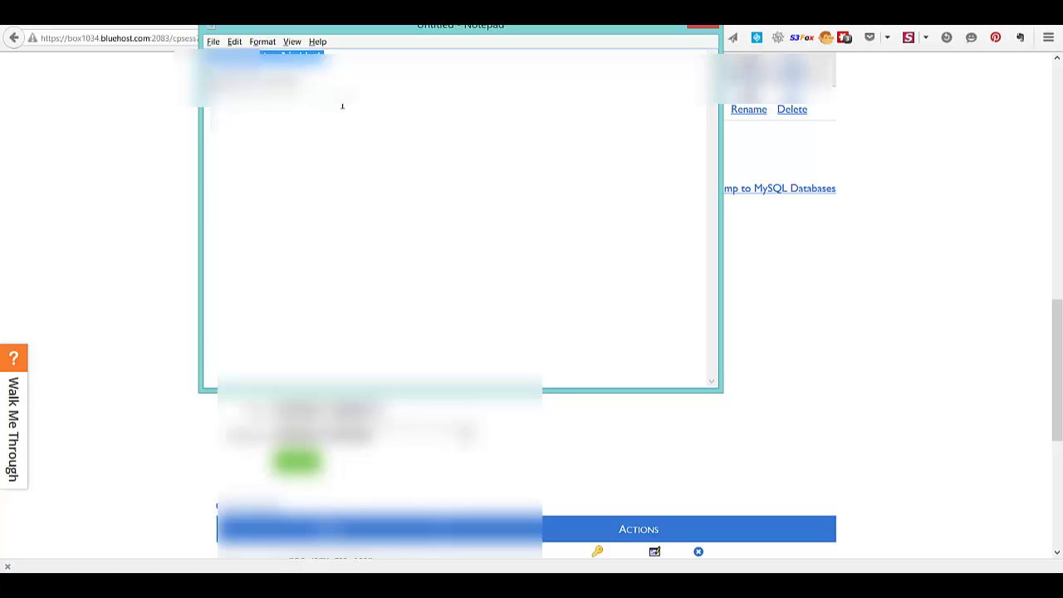
left_click(343, 102)
key("BackSpace")
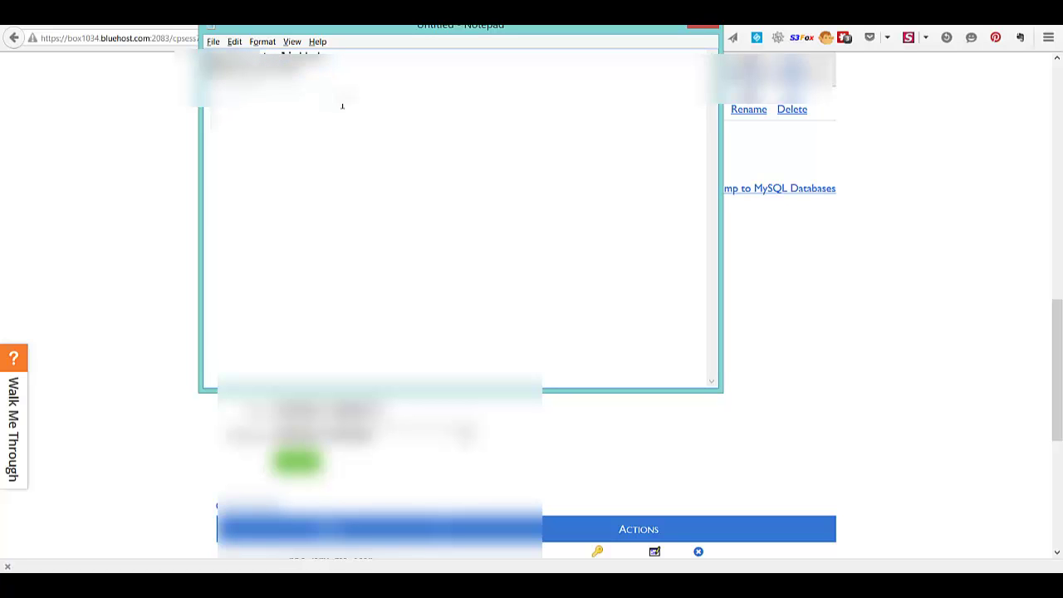
key("ctrl+a")
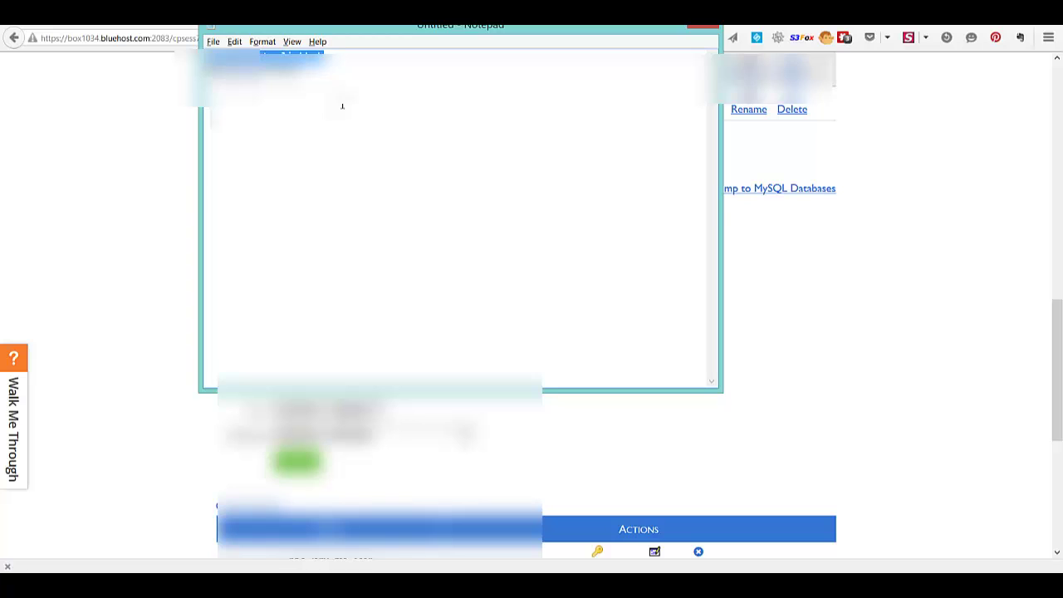
key("alt+Tab")
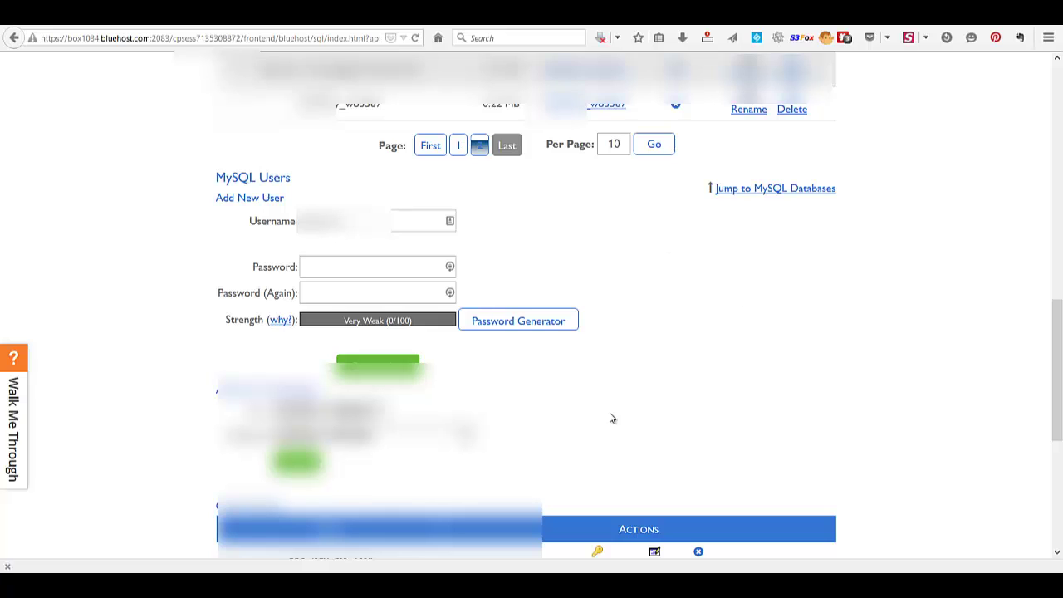
- Resume the Google countdown timer and return to the MySQL databases page
mouse_move(310, 585)
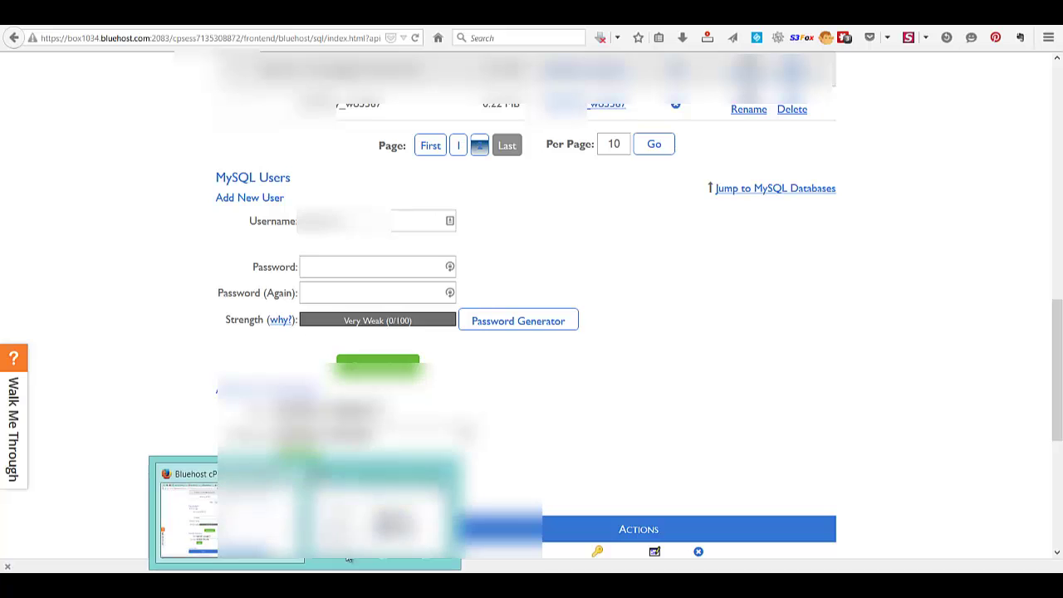
left_click(380, 520)
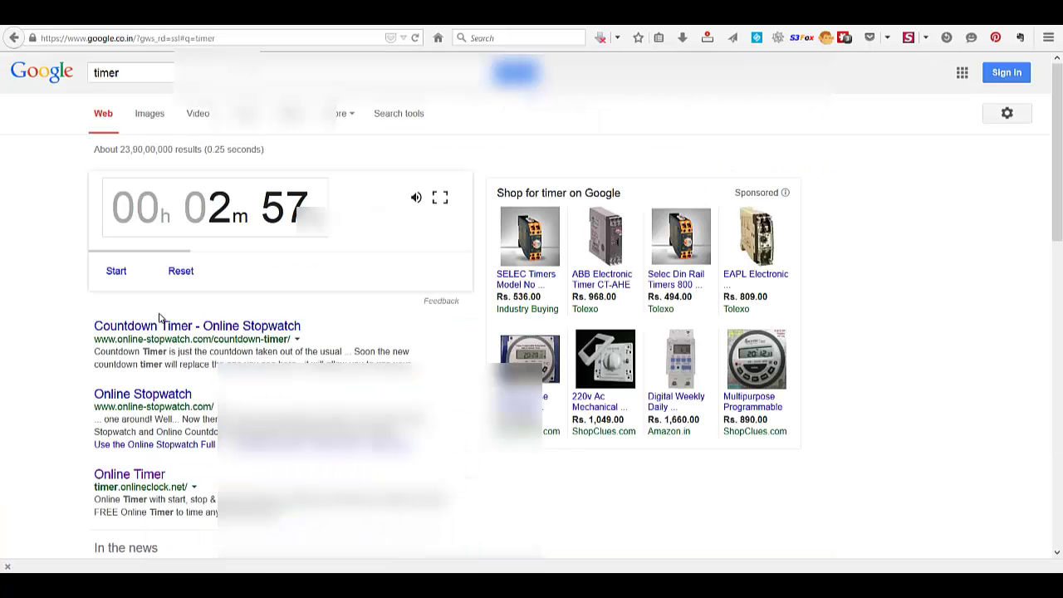
left_click(115, 274)
key("alt+Tab")
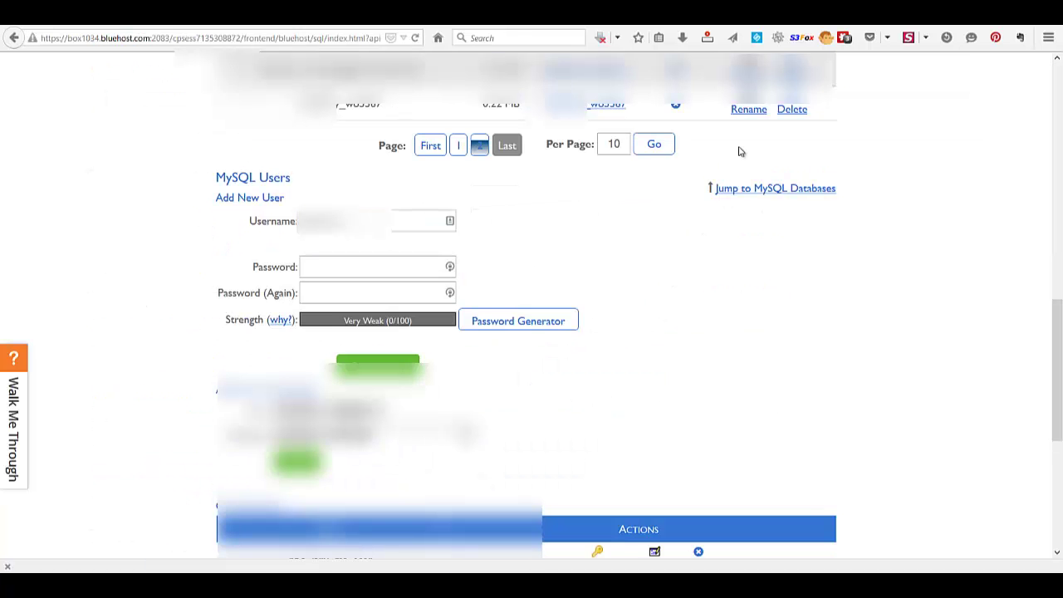
- Rename the database ending in wo5567 so that its suffix is trclickbnk, checking the new name in Notepad
left_click(747, 110)
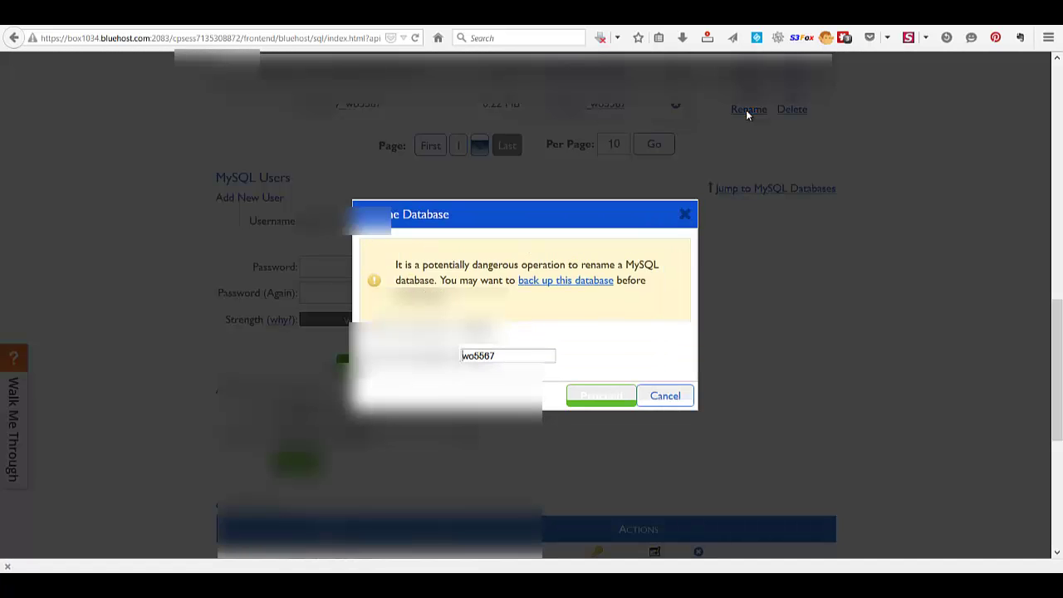
key("alt+Tab")
key("Tab")
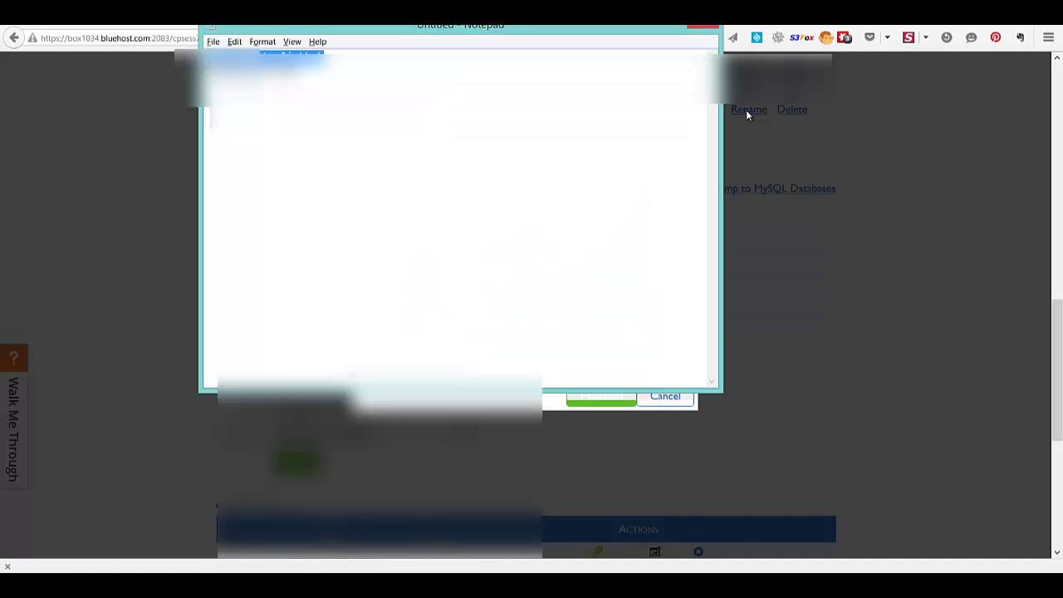
key("Down")
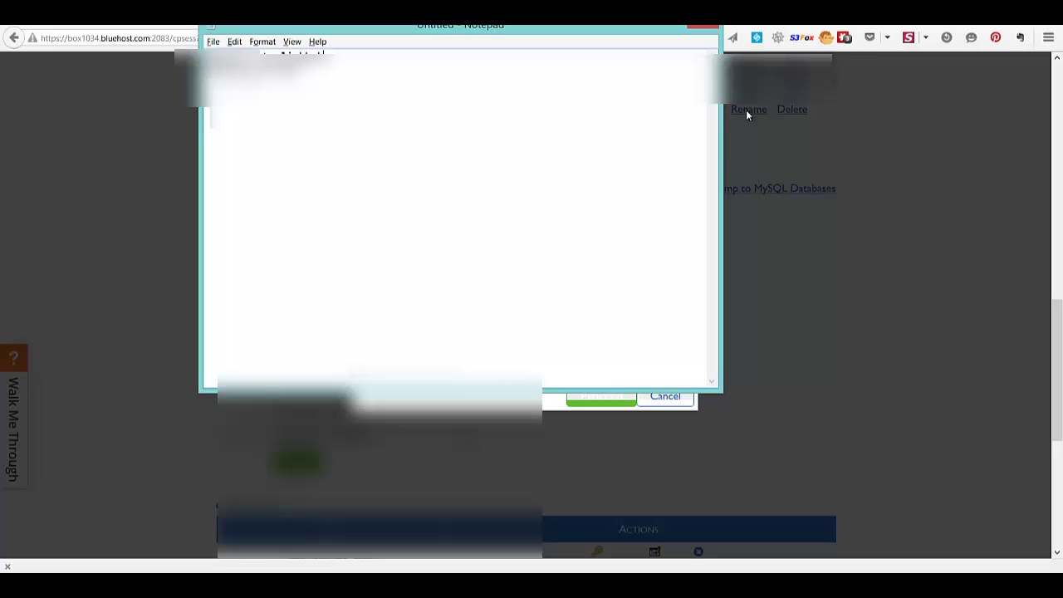
key("ctrl+a")
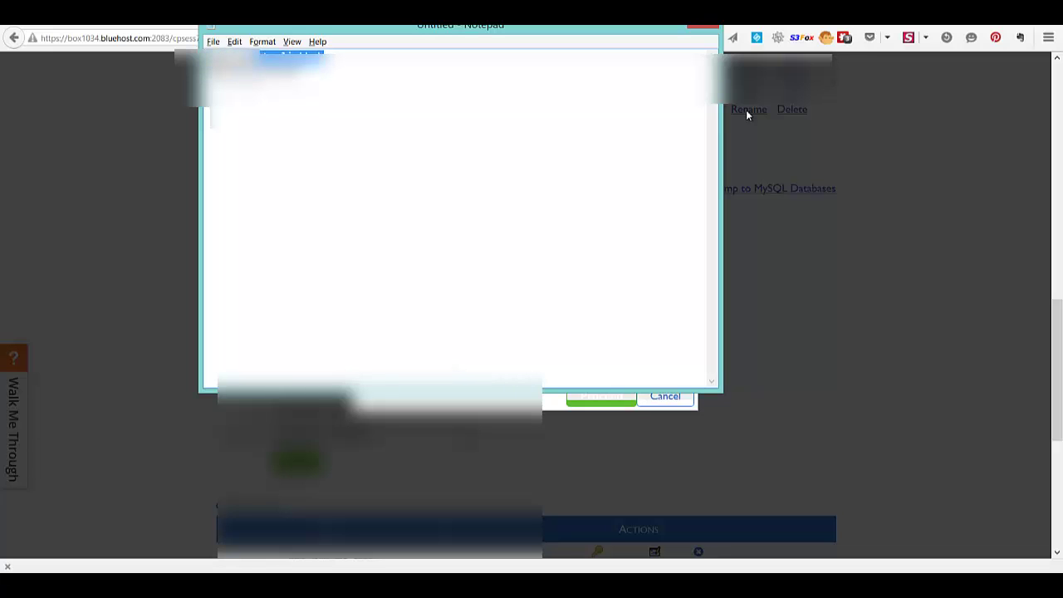
key("alt+Tab")
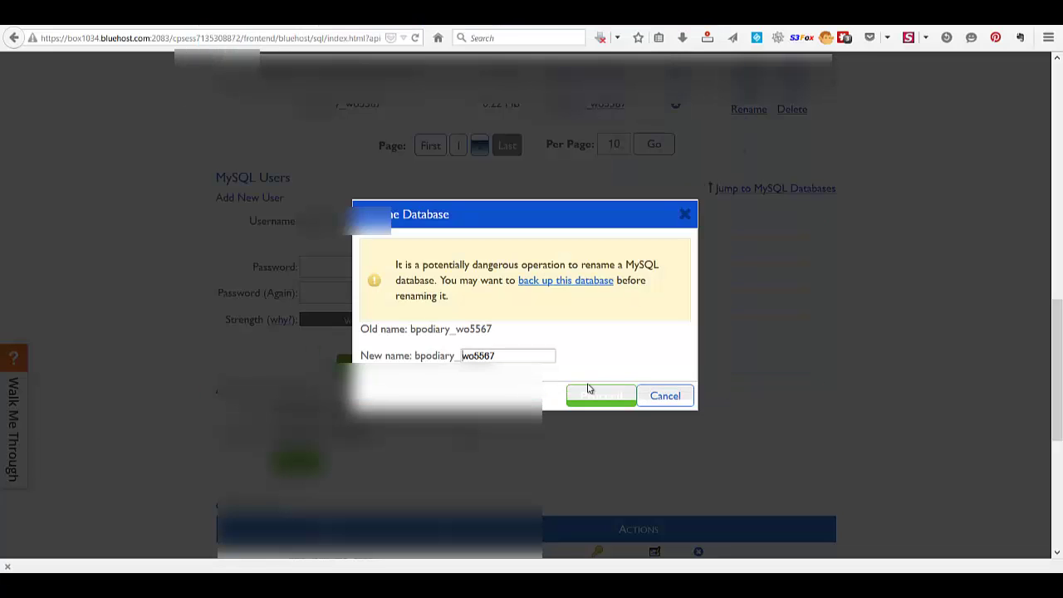
left_click(501, 356)
double_click(501, 356)
type("trclickbnk")
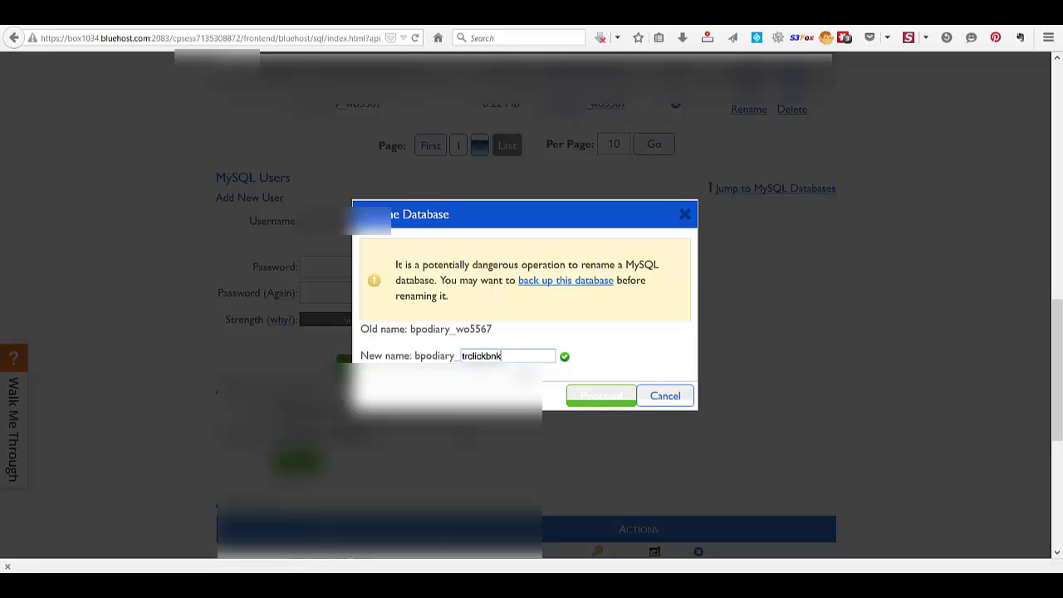
left_click(603, 397)
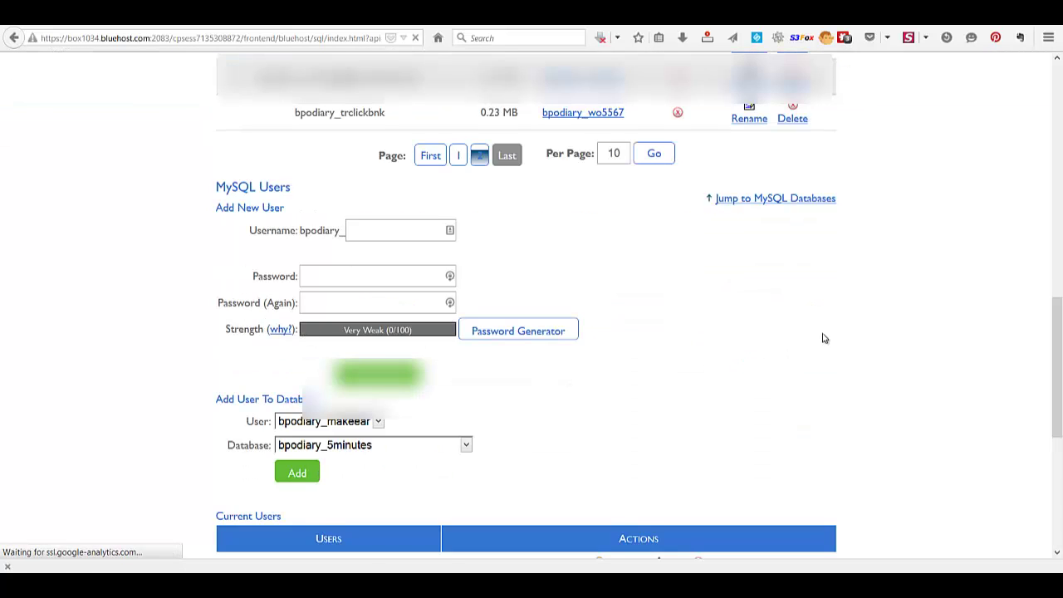
- Rename the MySQL user ending in wo5567, using the suffix trcus1 from the second Notepad entry
scroll(824, 338, "down", 4)
scroll(824, 338, "down", 3)
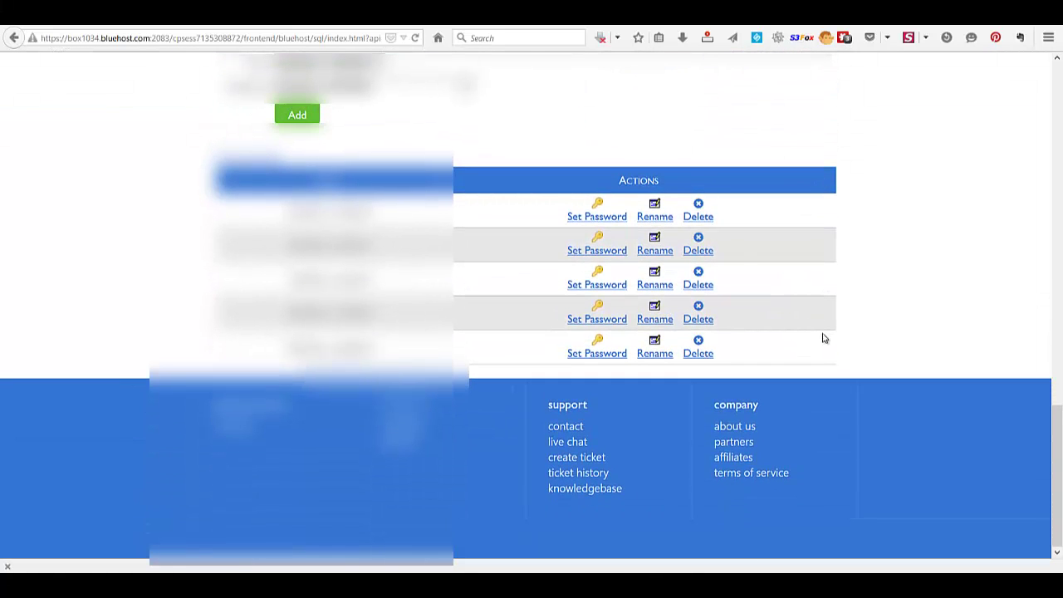
left_click(656, 319)
key("alt+Tab")
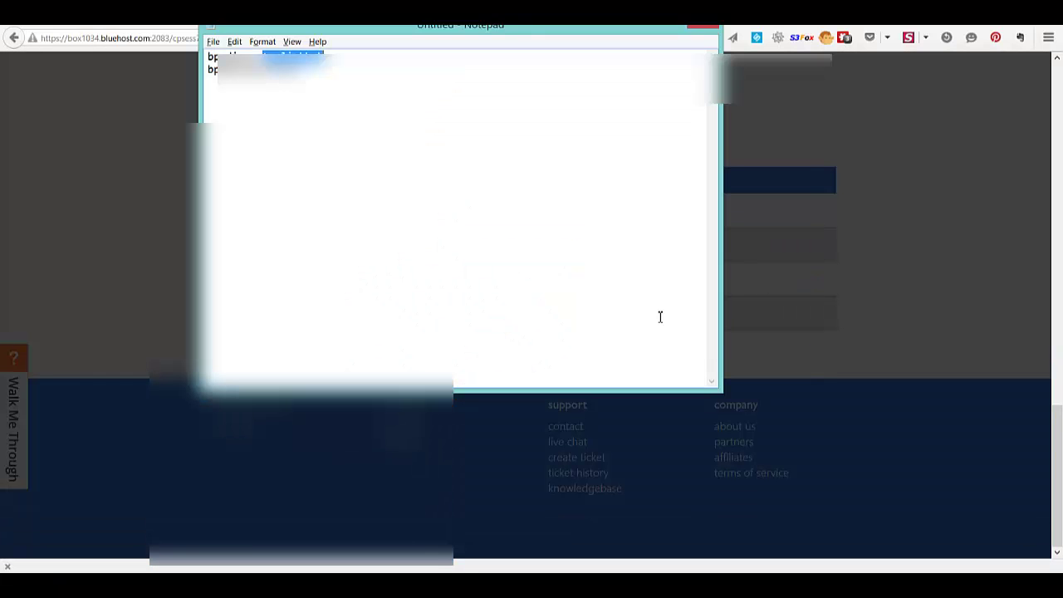
key("Right")
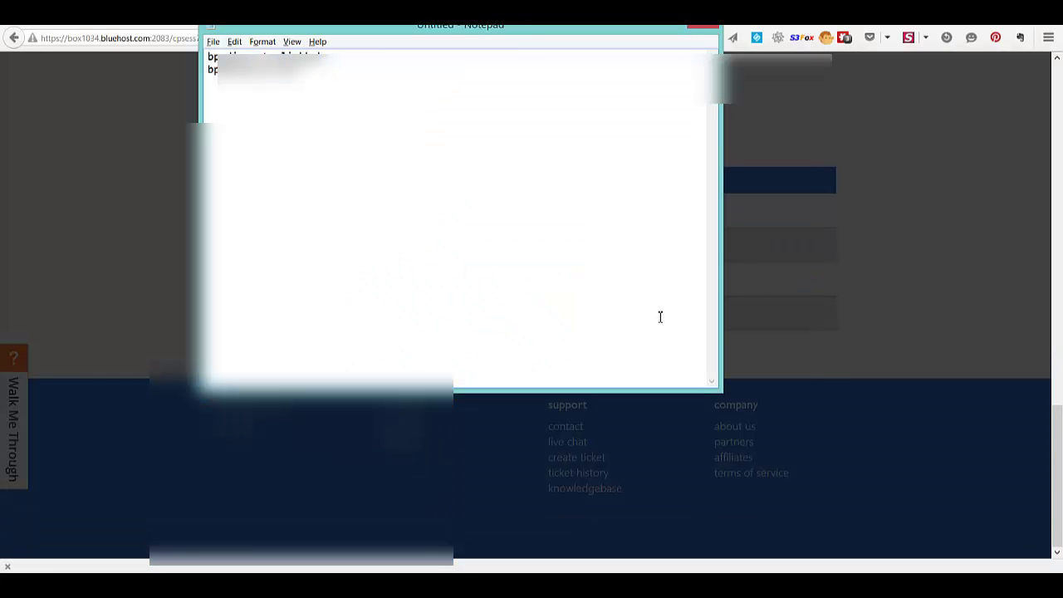
key("shift+Left")
key("shift+Left")
key("shift+Left")
key("shift+Left")
key("shift+Left")
key("shift+Left")
key("shift+Left")
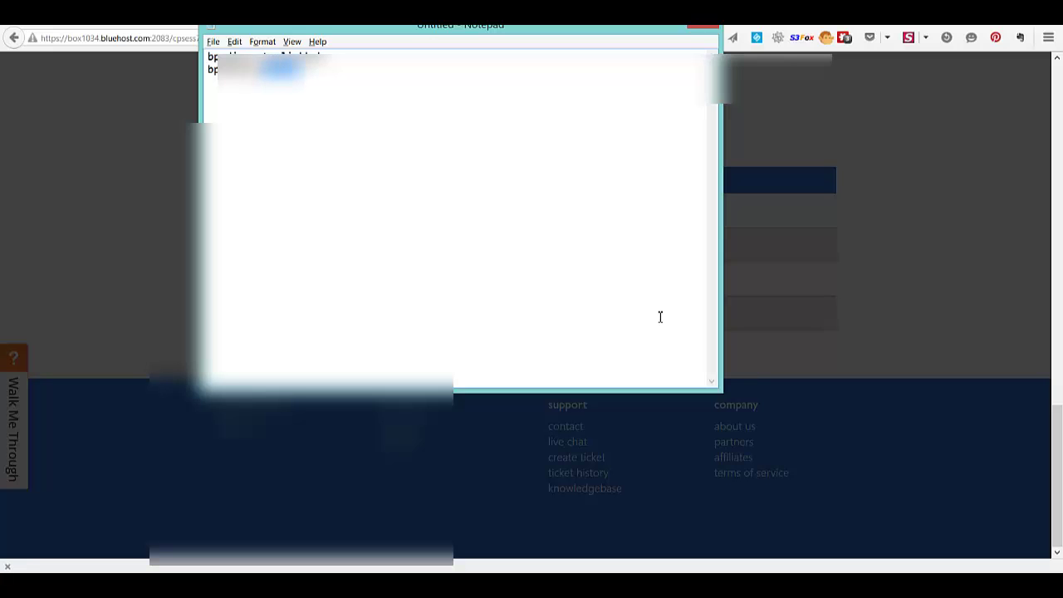
key("alt+Tab")
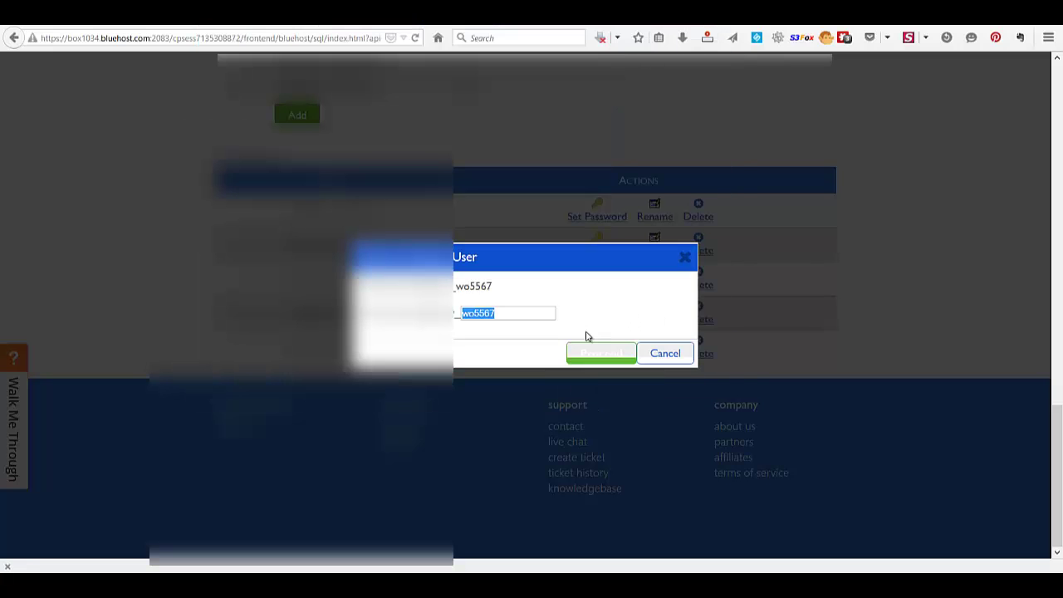
left_click(600, 358)
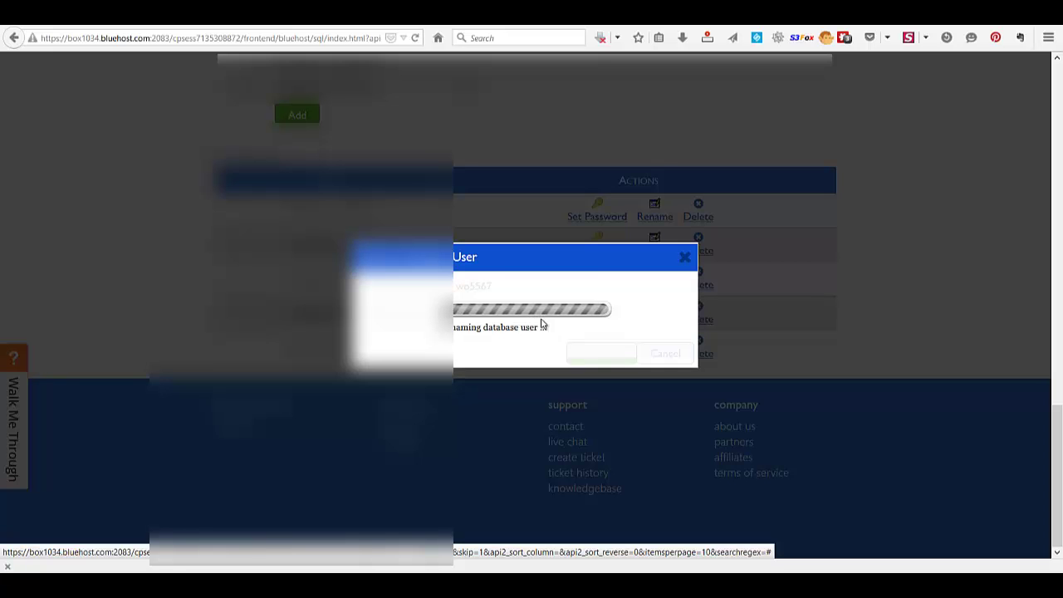
- Go back to the Google countdown timer and pause it
key("alt+Tab")
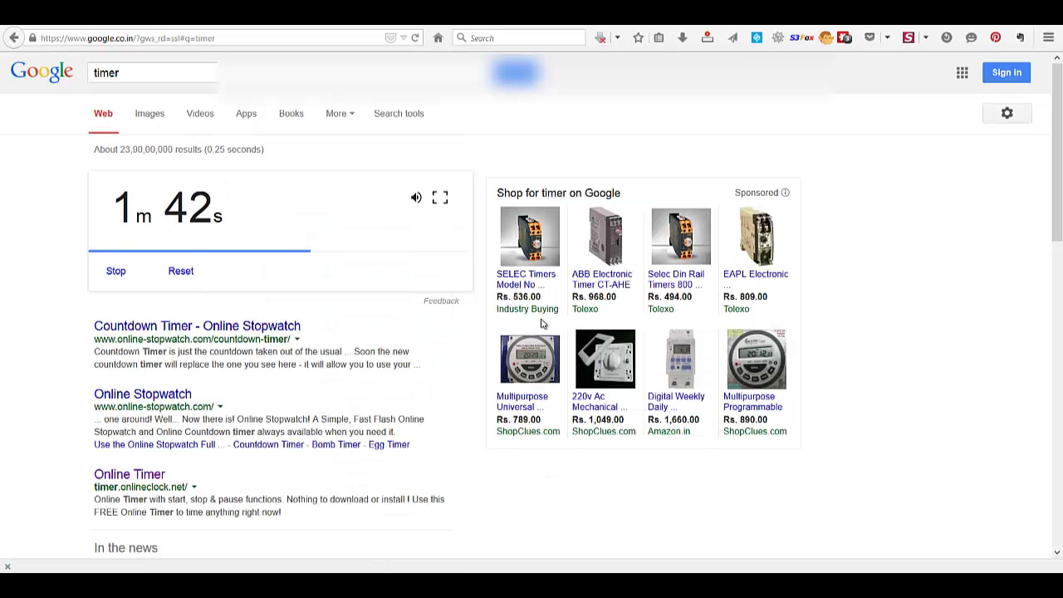
key("alt+Tab")
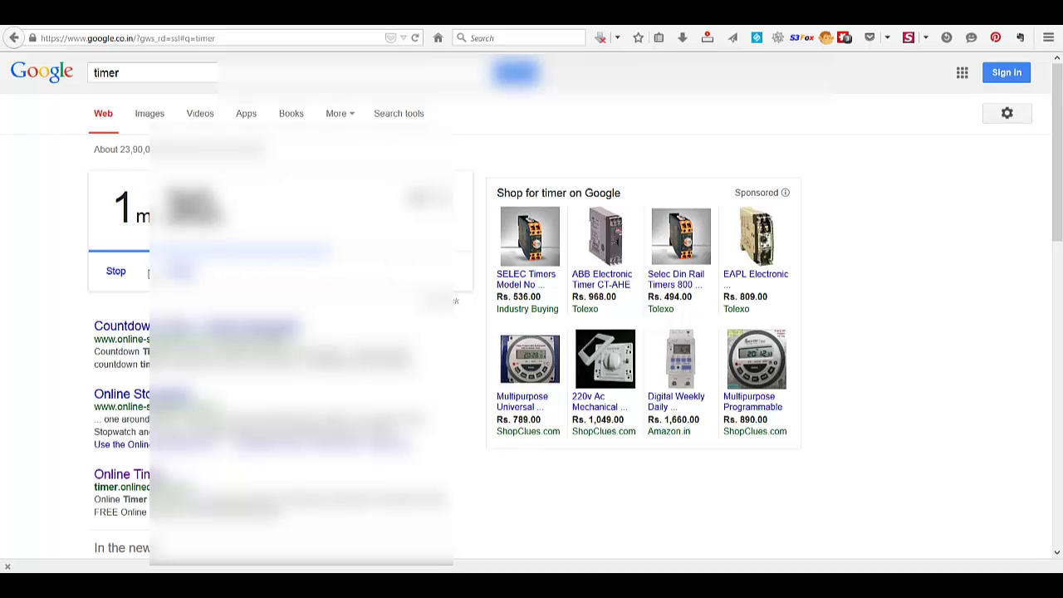
left_click(116, 274)
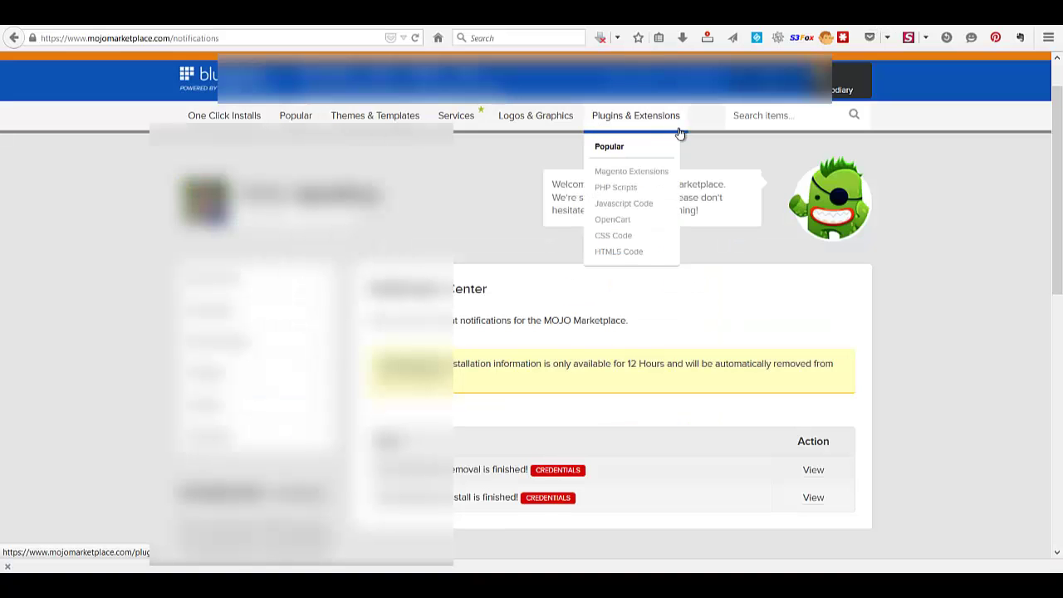
- Return from the Mojo Marketplace notifications to the hosting cPanel and open File Manager at public_html/topclickbankproductsreview
left_click(638, 87)
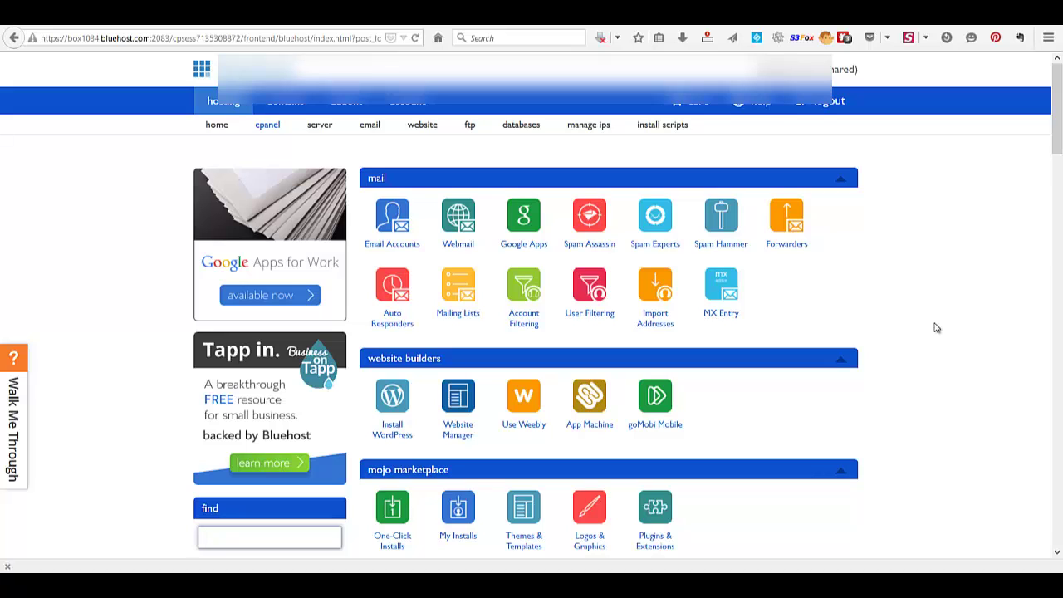
scroll(936, 327, "down", 1)
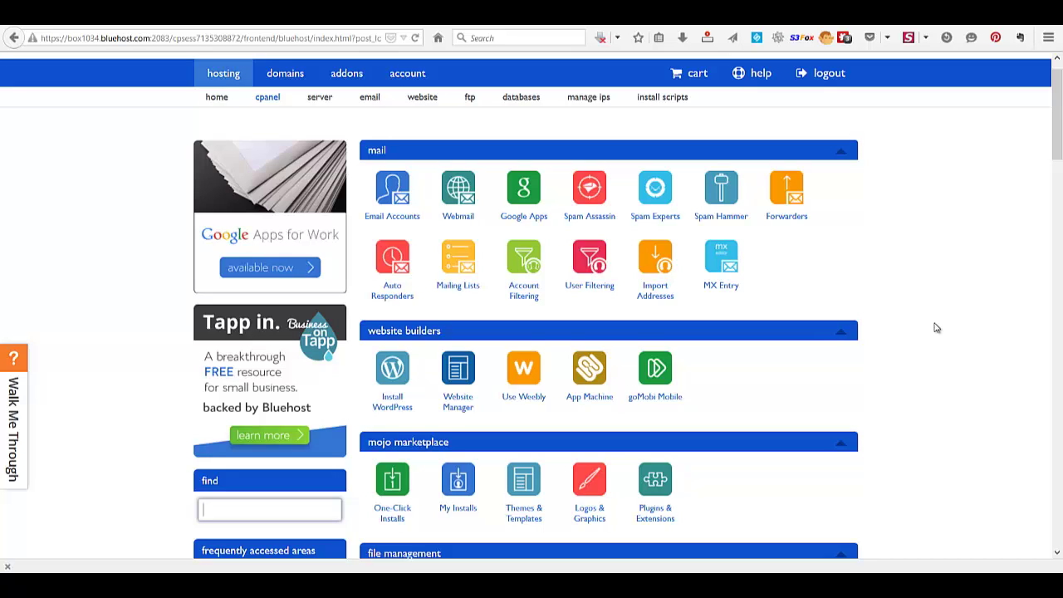
scroll(936, 328, "down", 3)
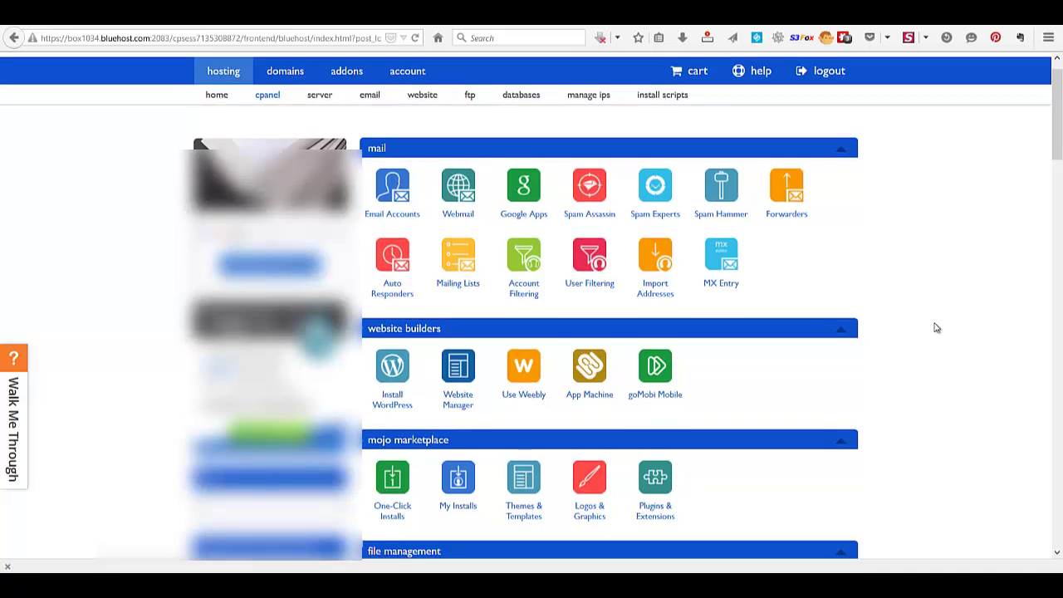
scroll(937, 327, "down", 3)
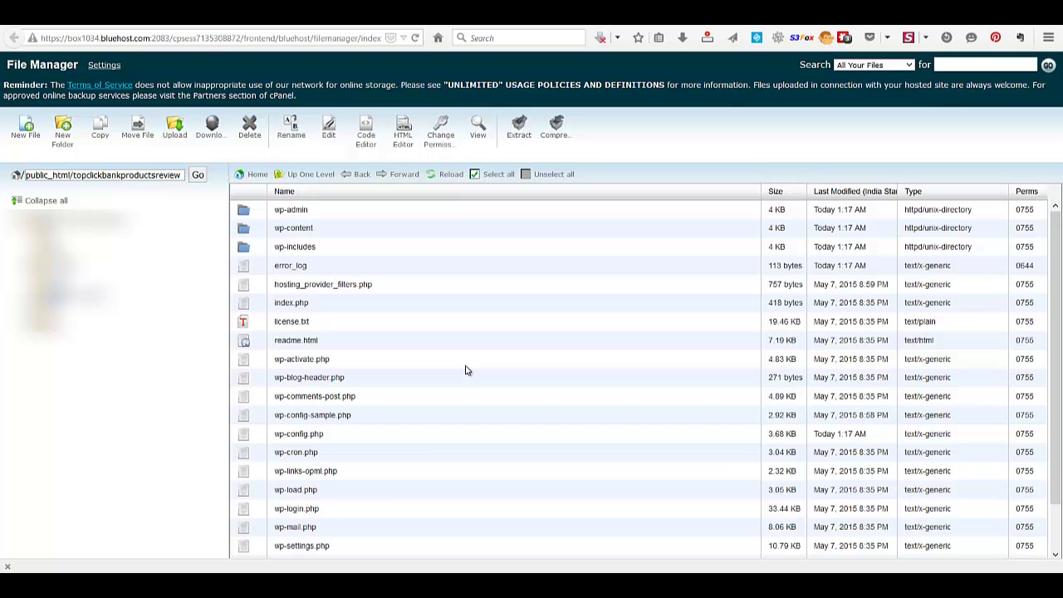
- Open wp-config.php in the Code Editor with utf-8 encoding
left_click(348, 434)
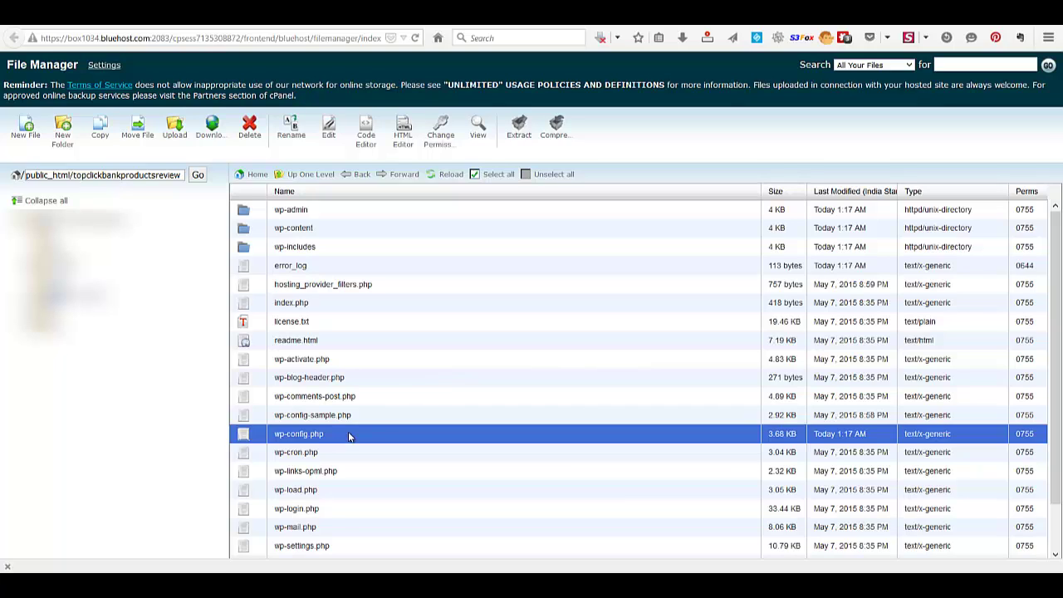
left_click(365, 143)
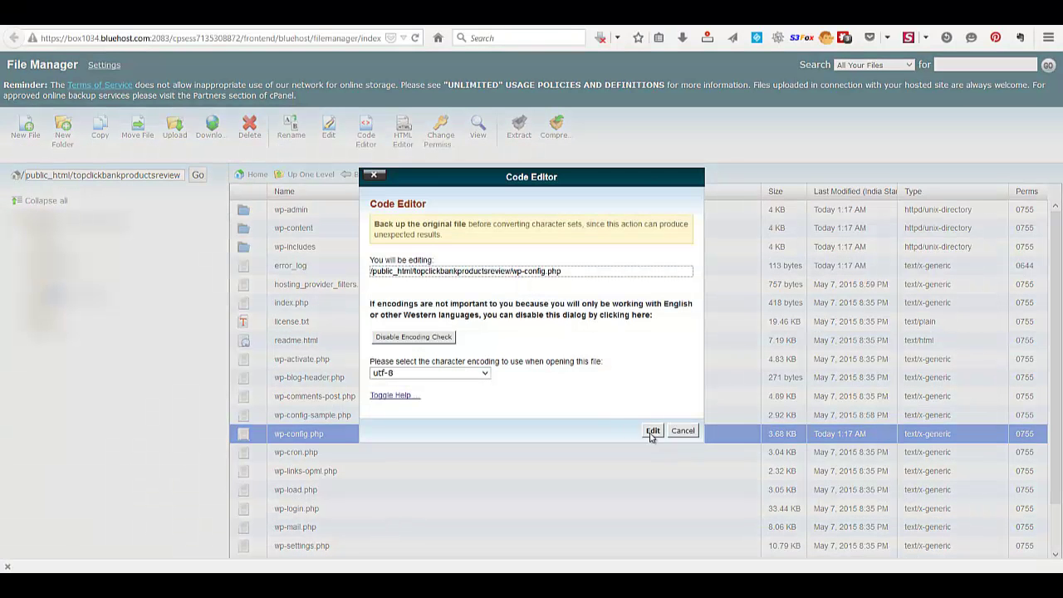
left_click(652, 431)
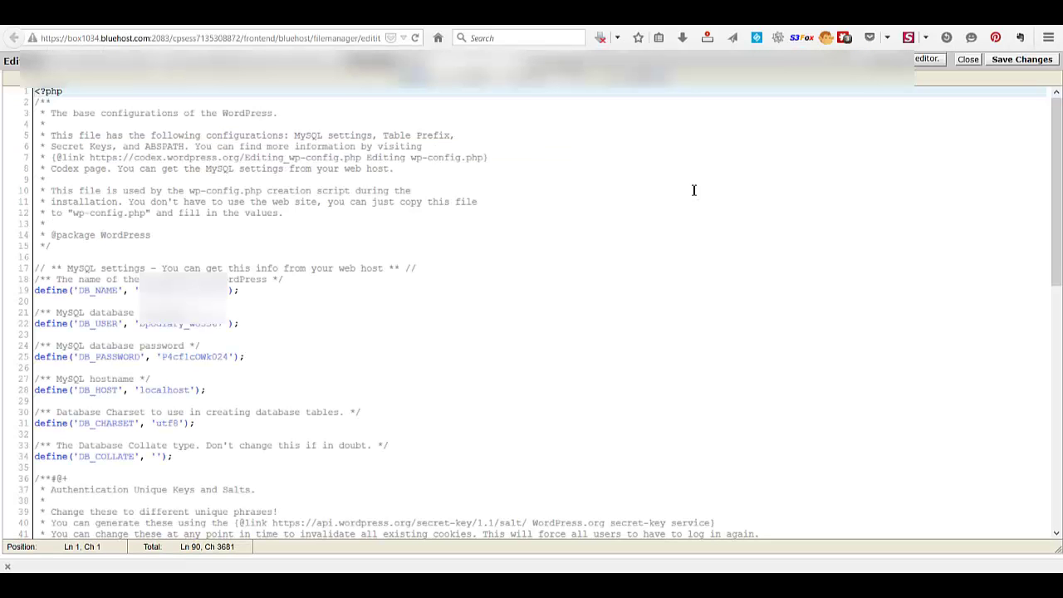
- Resume the countdown timer and replace the DB_NAME value in wp-config.php with the database name ending in trclickbnk from Notepad
left_click(501, 348)
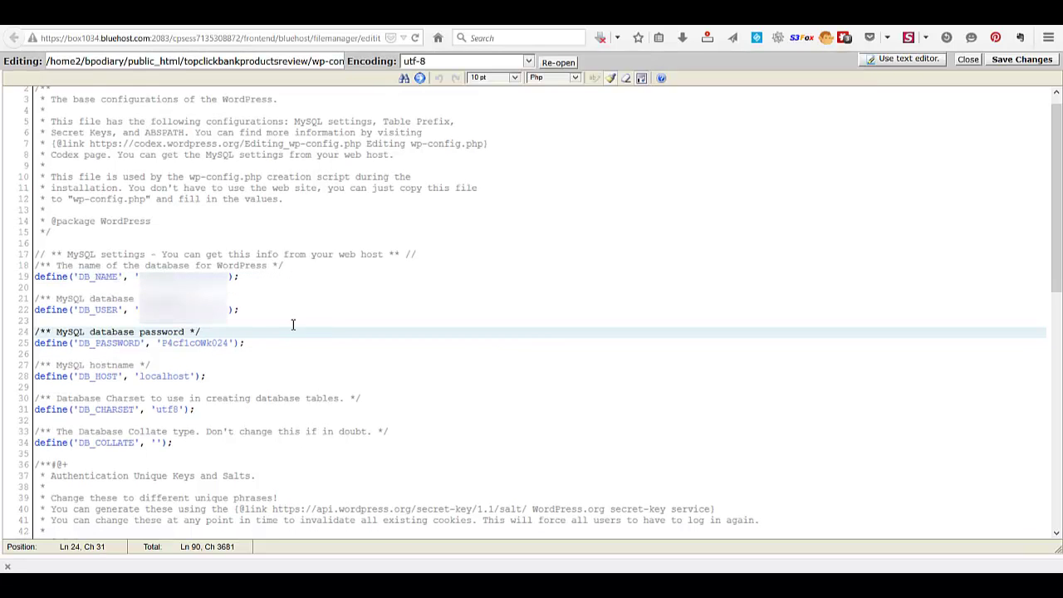
left_click(231, 276)
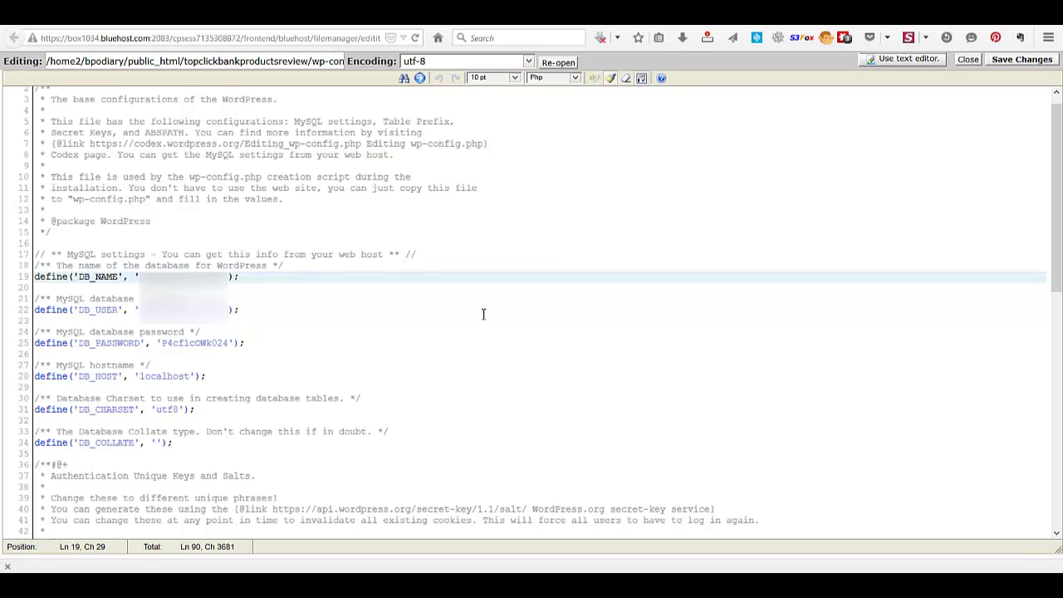
left_click(223, 276)
left_click_drag(140, 277, 223, 272)
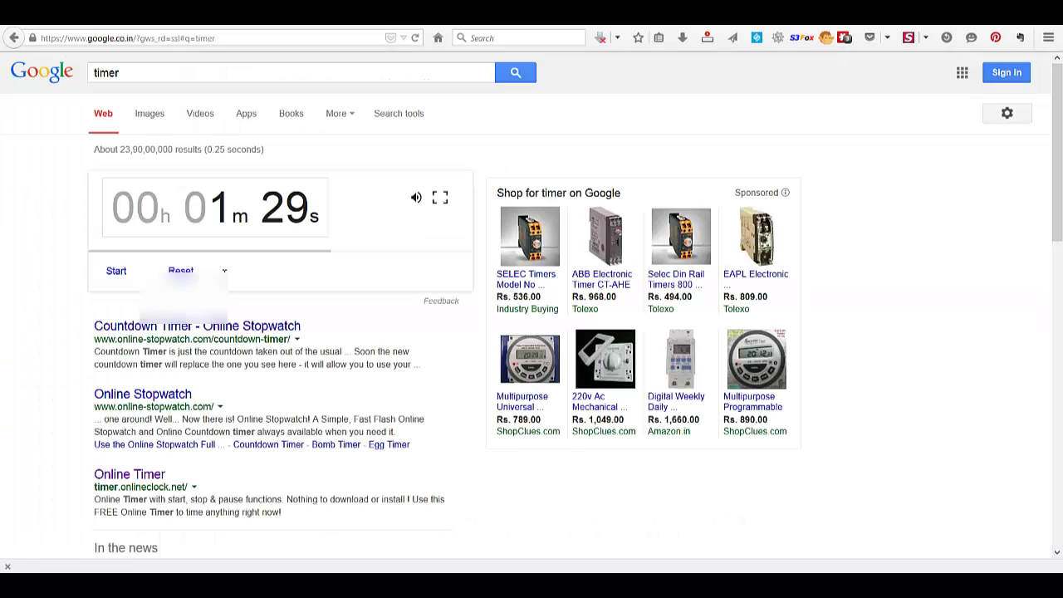
left_click(116, 272)
key("alt+Tab")
key("Tab")
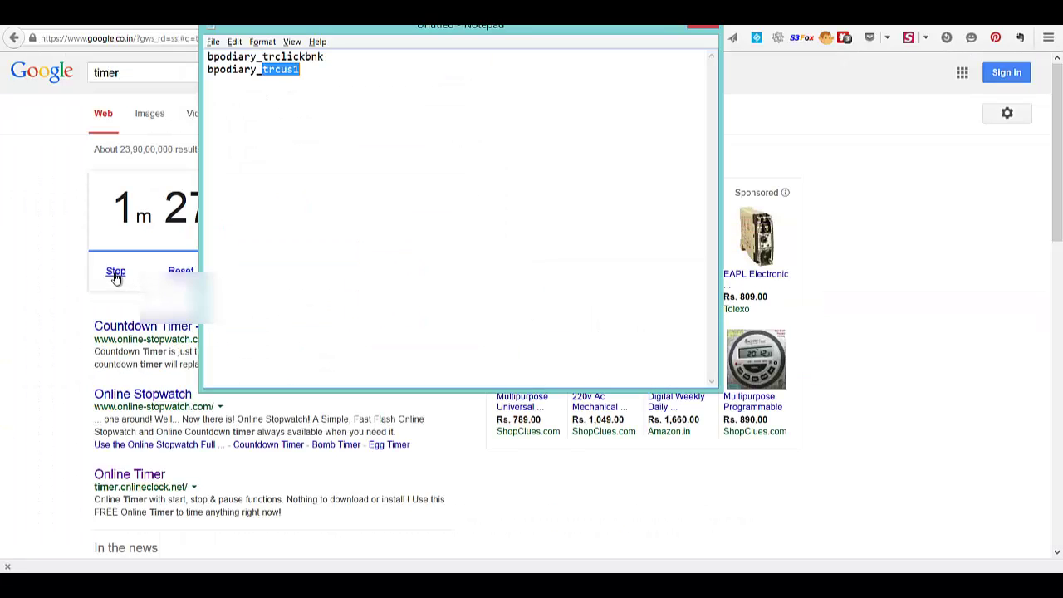
key("ctrl+Home")
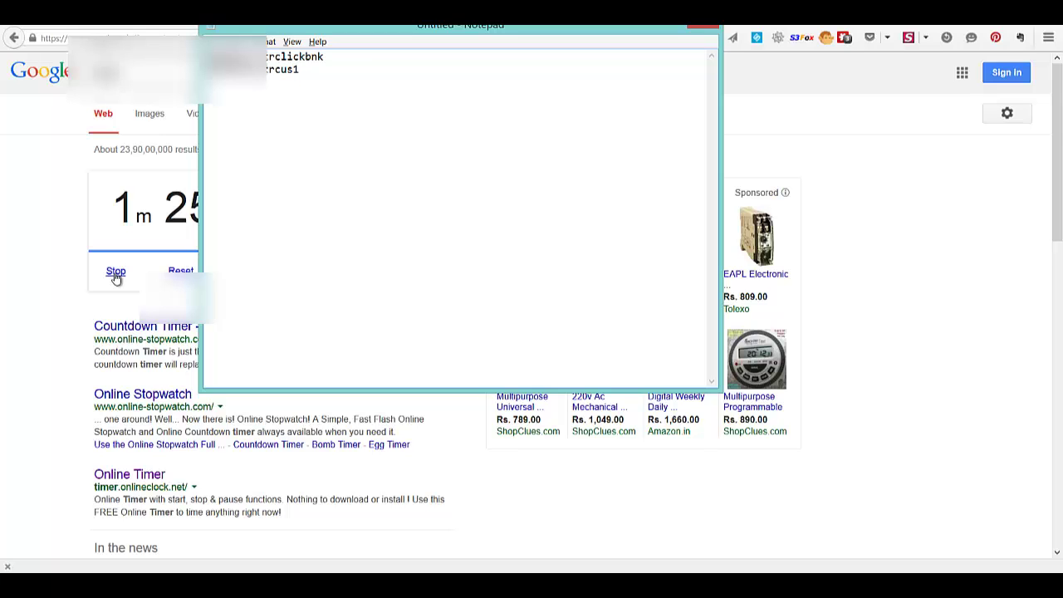
key("shift+End")
key("alt+Tab")
key("Tab")
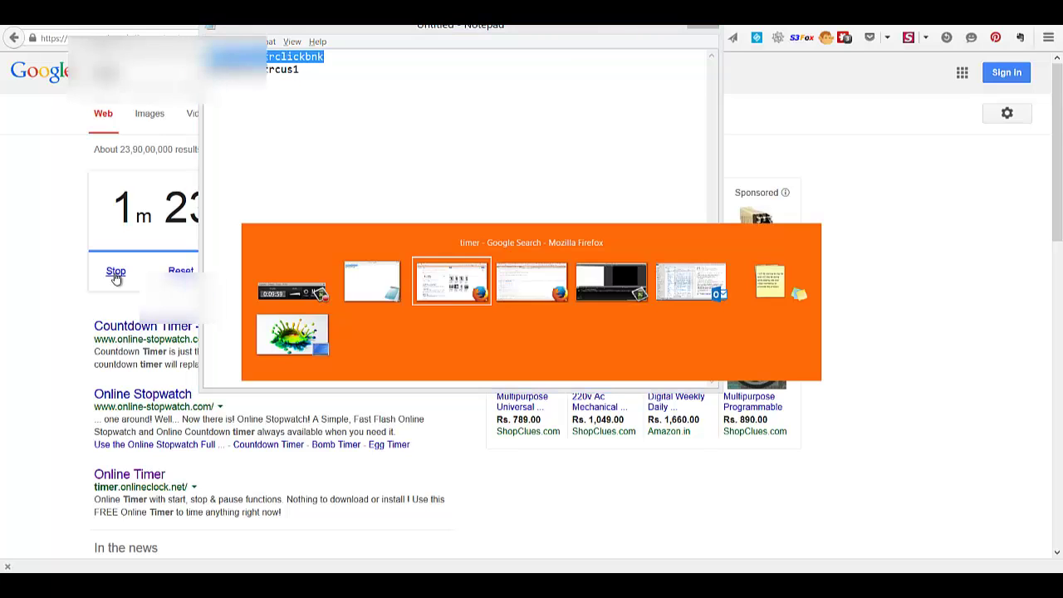
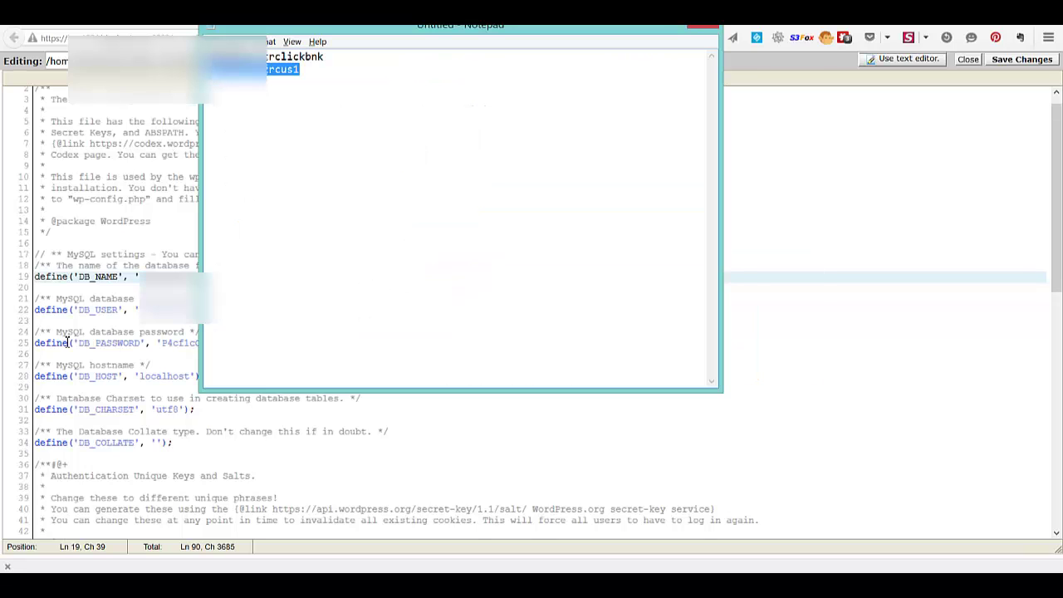
- Replace the DB_USER value in wp-config.php with the database username ending in trcus1 from Notepad and save the file
key("alt+Tab")
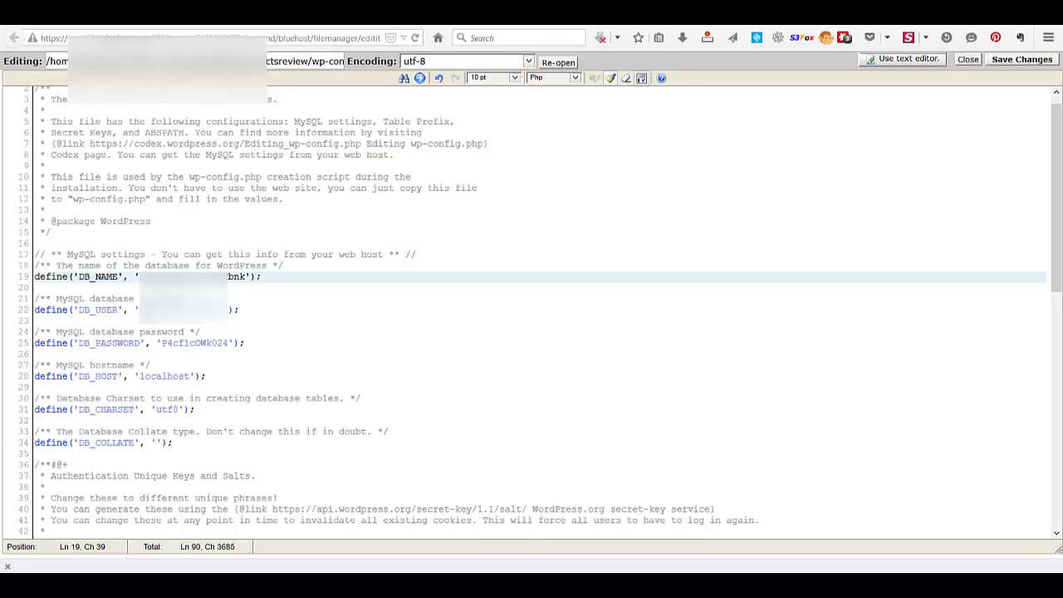
left_click(139, 309)
left_click_drag(140, 310, 226, 310)
key("ctrl+v")
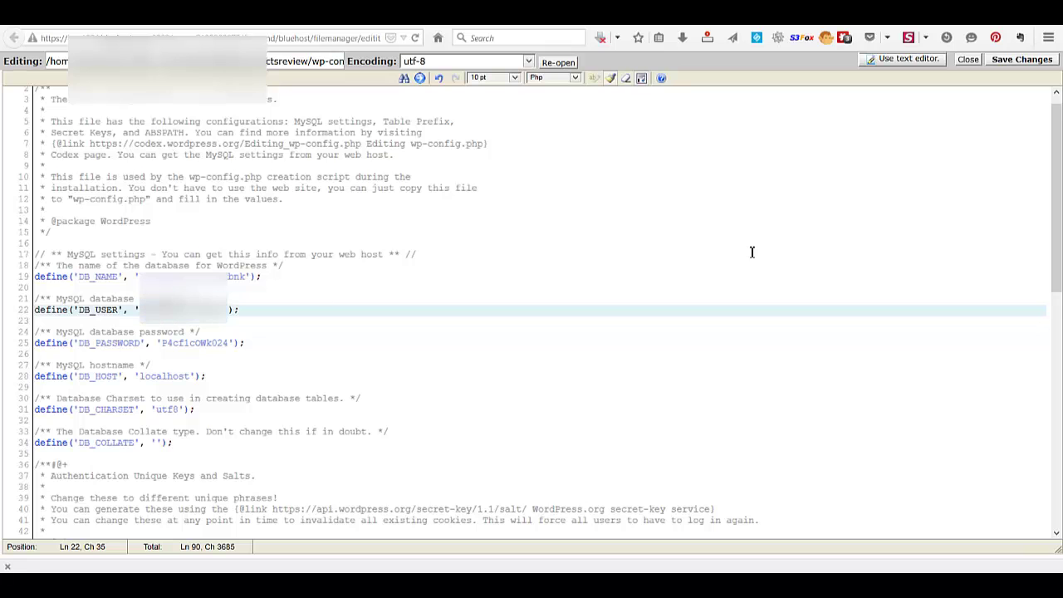
left_click(1004, 63)
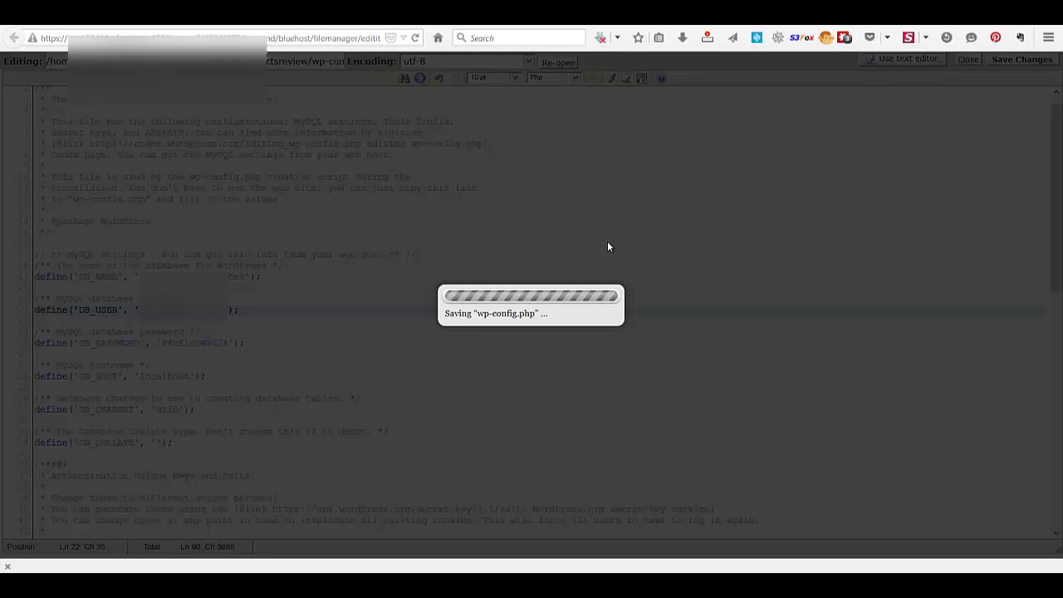
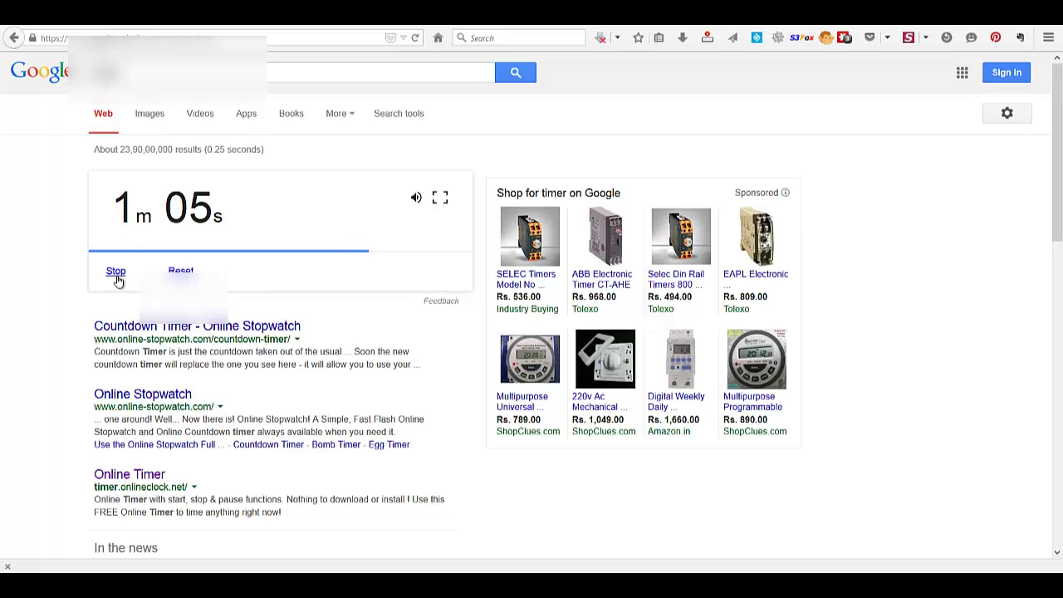
- Pause the Google countdown timer and return to the wp-config.php code editor
left_click(116, 278)
key("alt+Tab")
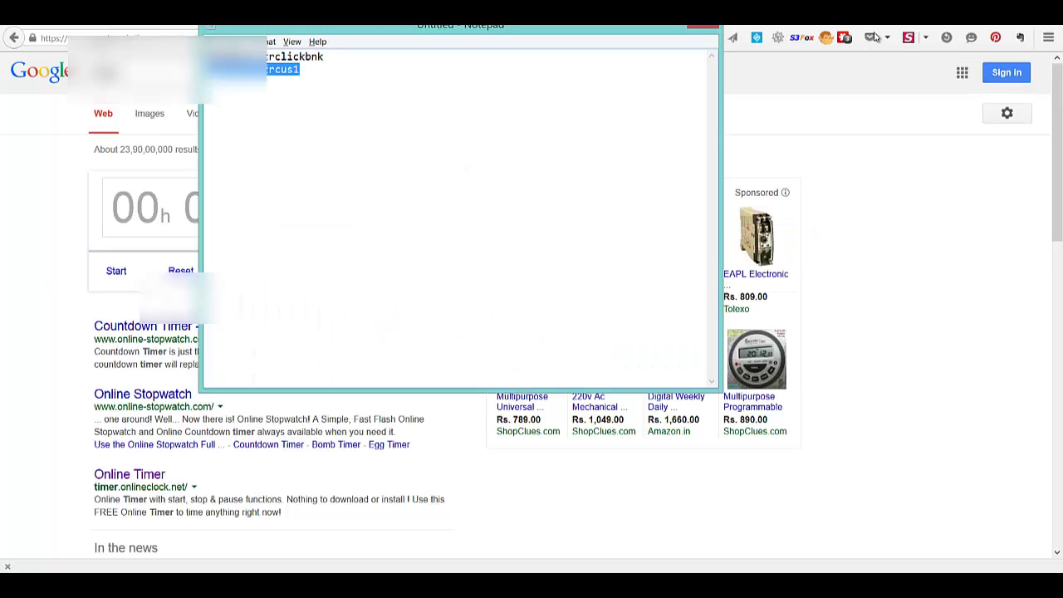
key("alt+Tab")
key("alt+Tab")
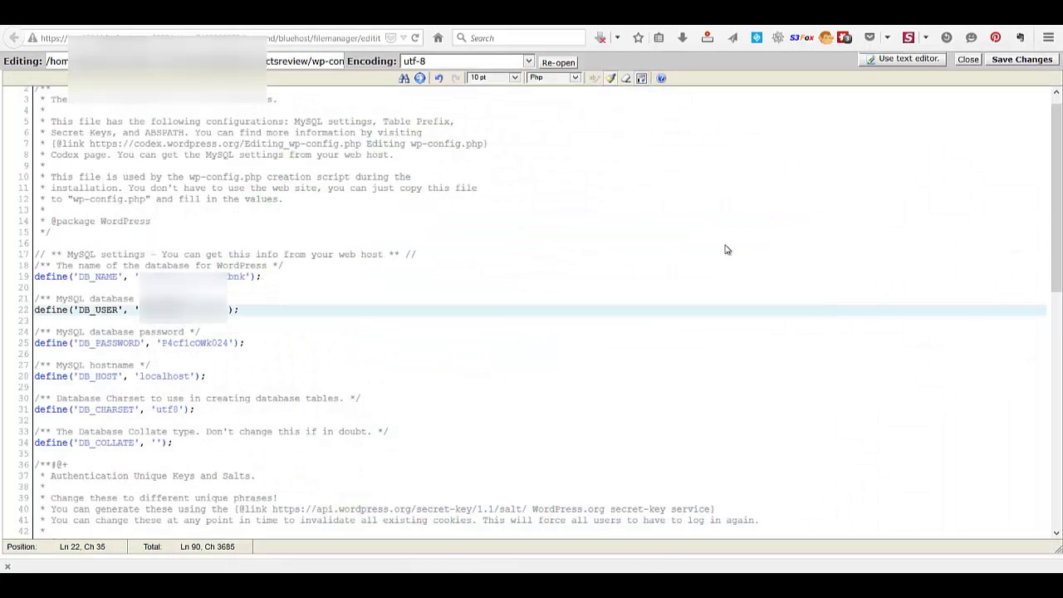
left_click(511, 300)
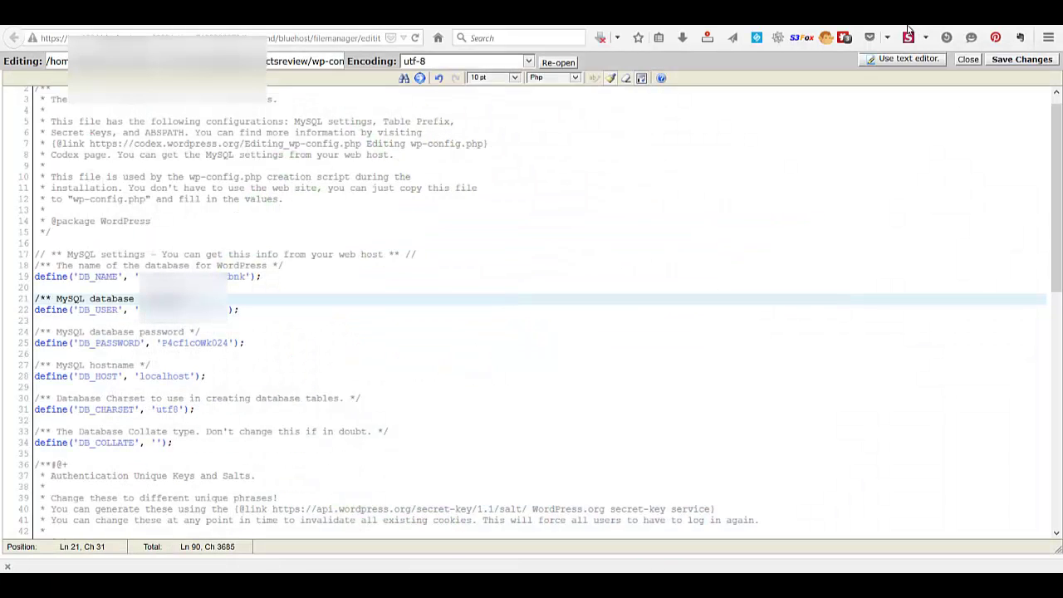
- Load the topclickbankproductsreview.com site in the browser
left_click(290, 34)
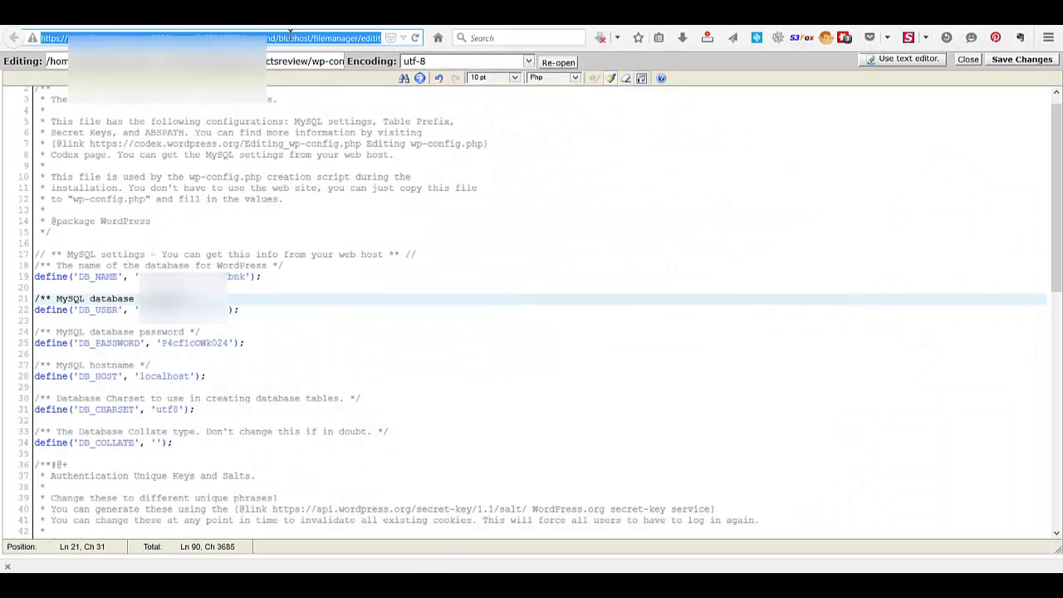
type("topc")
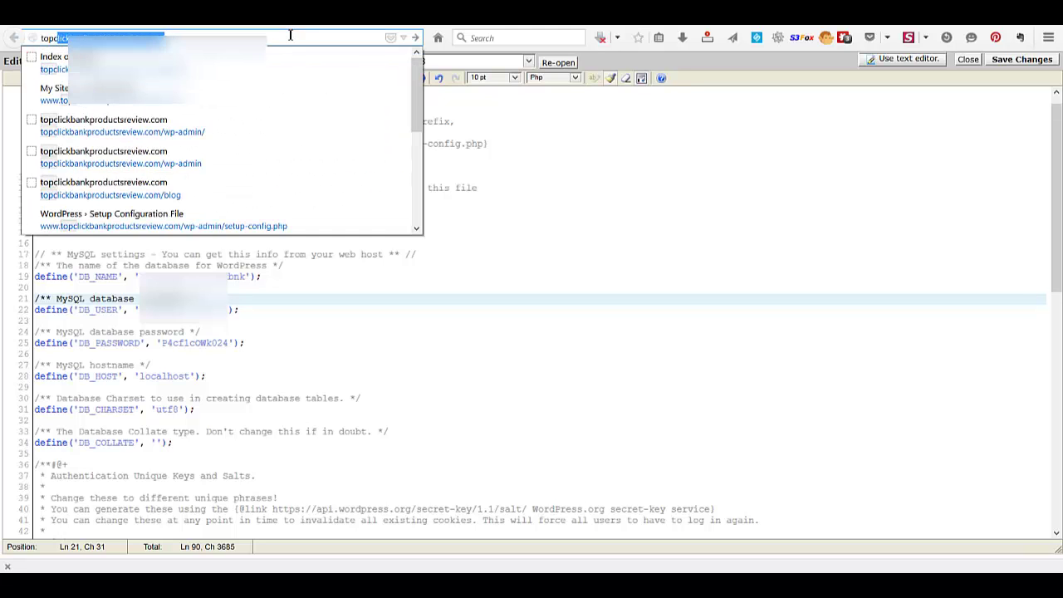
key("Return")
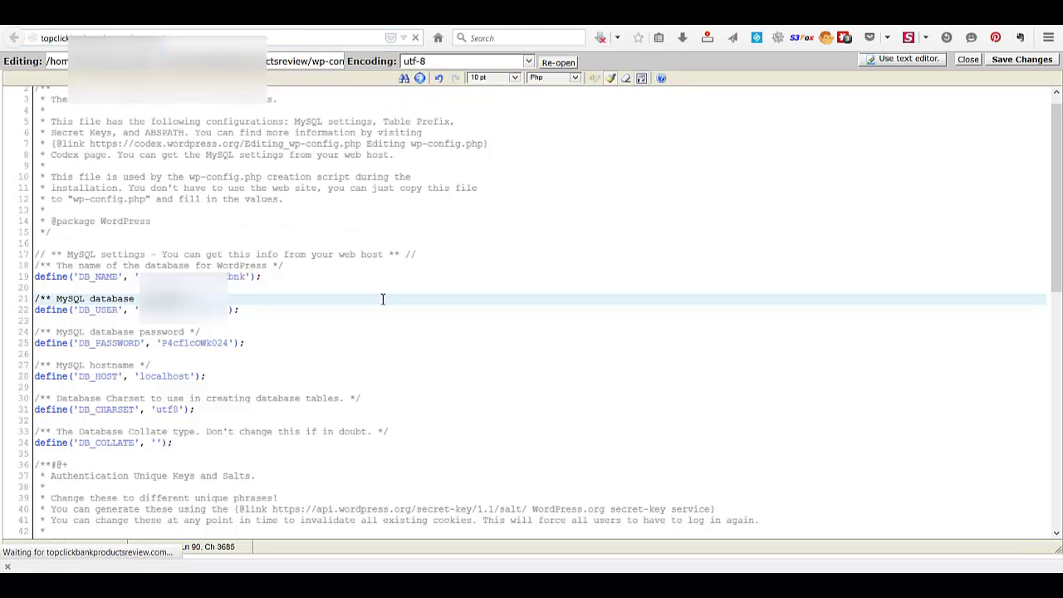